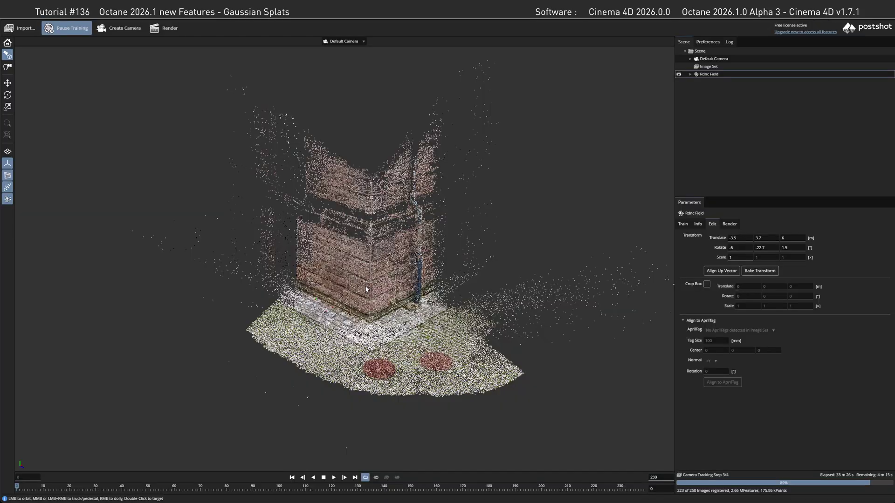
- Orbit the Postshot viewport closer to the trained building point cloud
{"action": "left_click_drag", "start_coordinate": [334, 295], "coordinate": [274, 217]}
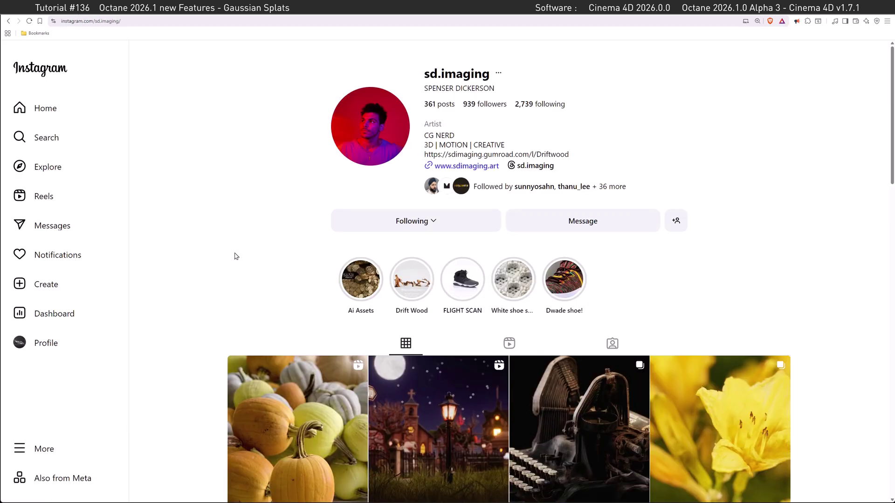
- Scroll through the artist's Instagram post grid, then switch to the Octane Gaussian Splats video tab
{"action": "scroll", "coordinate": [236, 257], "scroll_direction": "down", "scroll_amount": 6}
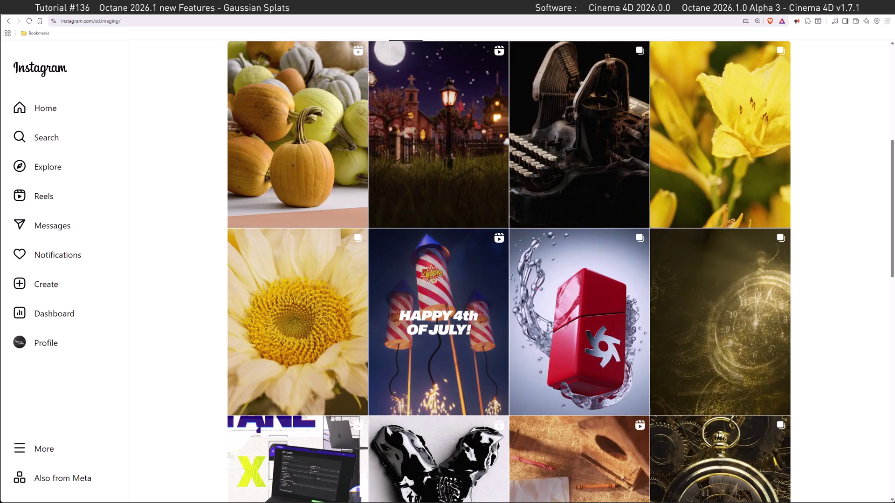
{"action": "key", "text": "ctrl+Tab"}
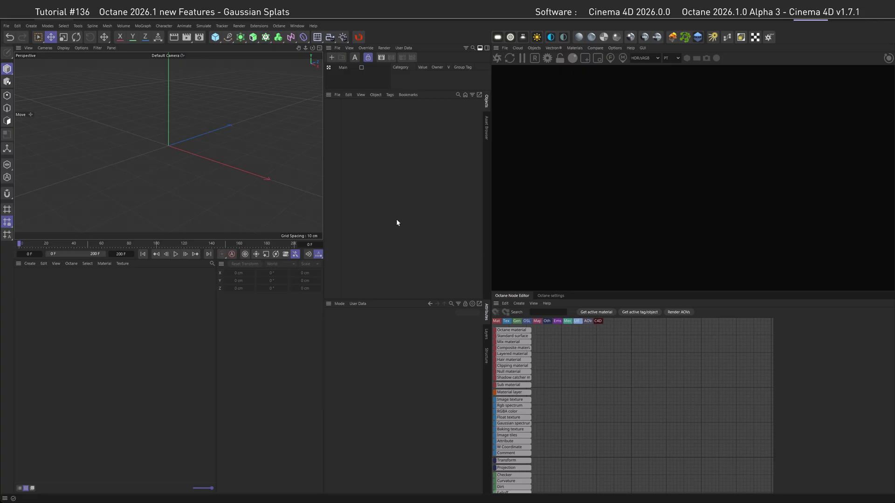
- Insert an Octane Gaussian Splat object from the Live Viewer's Objects menu
{"action": "left_click", "coordinate": [535, 48]}
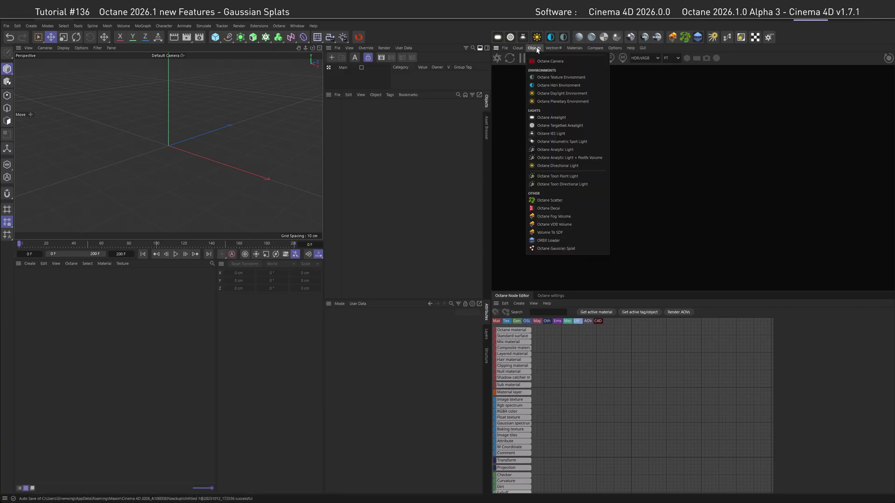
{"action": "left_click", "coordinate": [543, 249]}
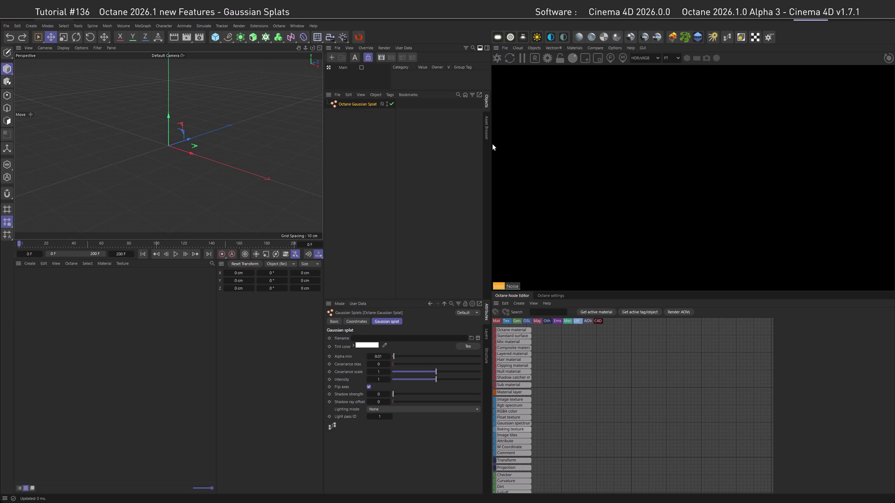
{"action": "left_click", "coordinate": [534, 47]}
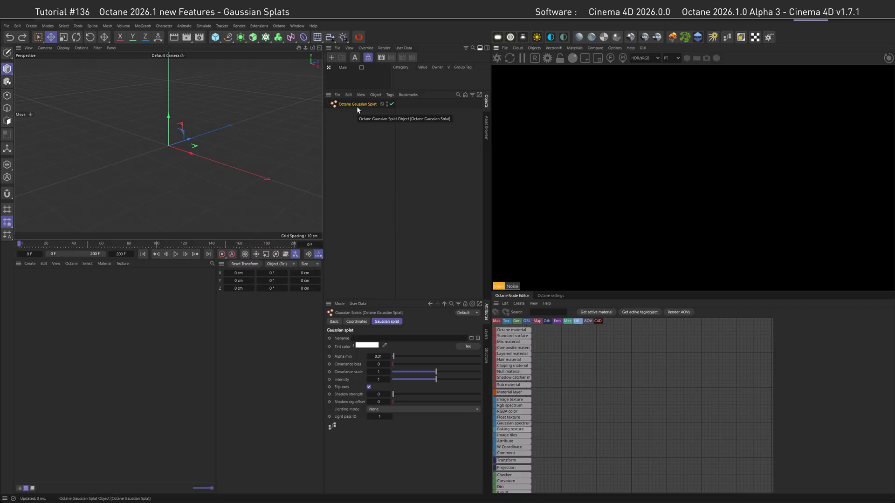
- Load Sunflower_2_Splat.ply as the splat file and frame the whole sunflower, stem included
{"action": "left_click", "coordinate": [470, 338]}
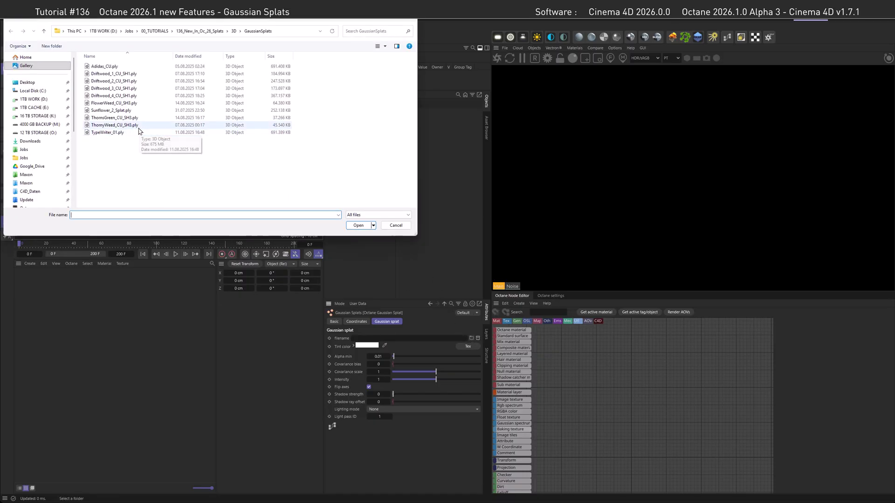
{"action": "double_click", "coordinate": [109, 111]}
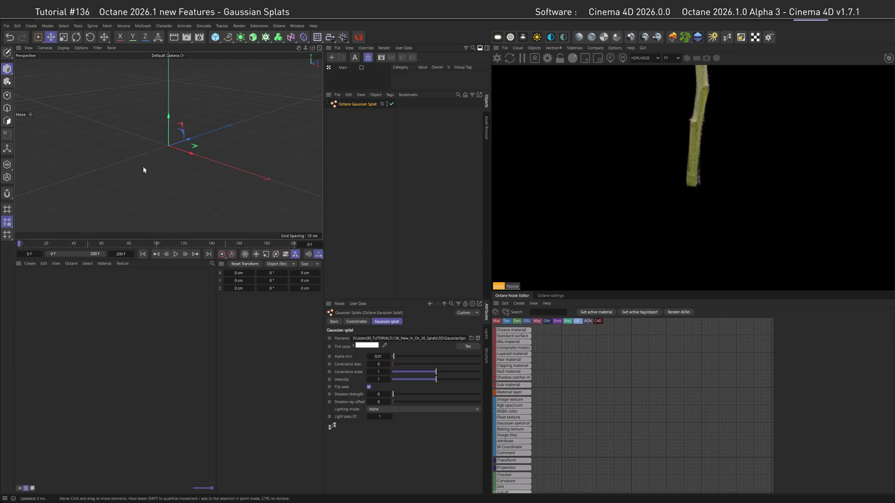
{"action": "middle_click_drag", "start_coordinate": [144, 140], "coordinate": [132, 181], "text": "alt"}
{"action": "scroll", "coordinate": [132, 180], "scroll_direction": "down", "scroll_amount": 5}
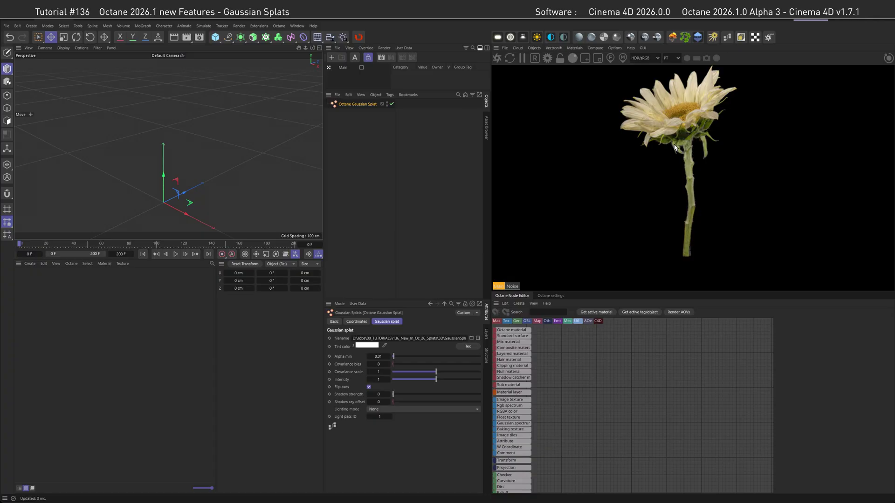
- Add a 20 cm centre cube, reselect the Gaussian Splat, and zoom into the sunflower's seed head
{"action": "left_click", "coordinate": [215, 39]}
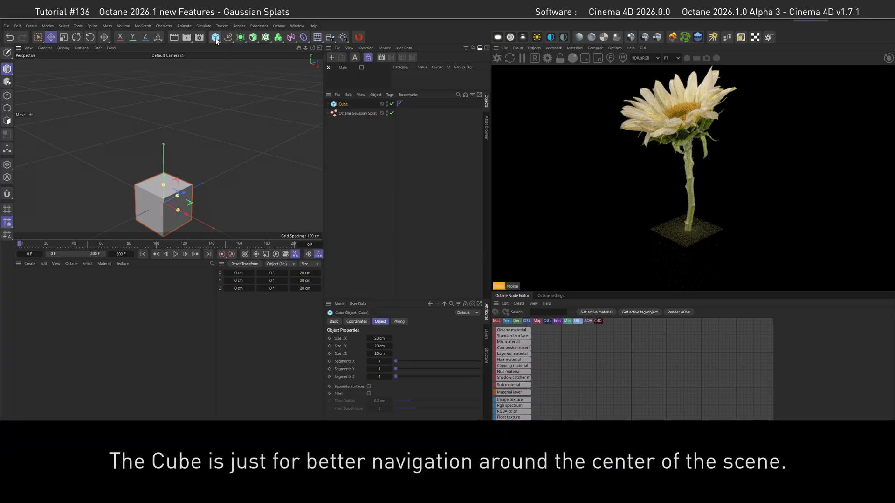
{"action": "left_click_drag", "start_coordinate": [158, 195], "coordinate": [176, 204], "text": "alt"}
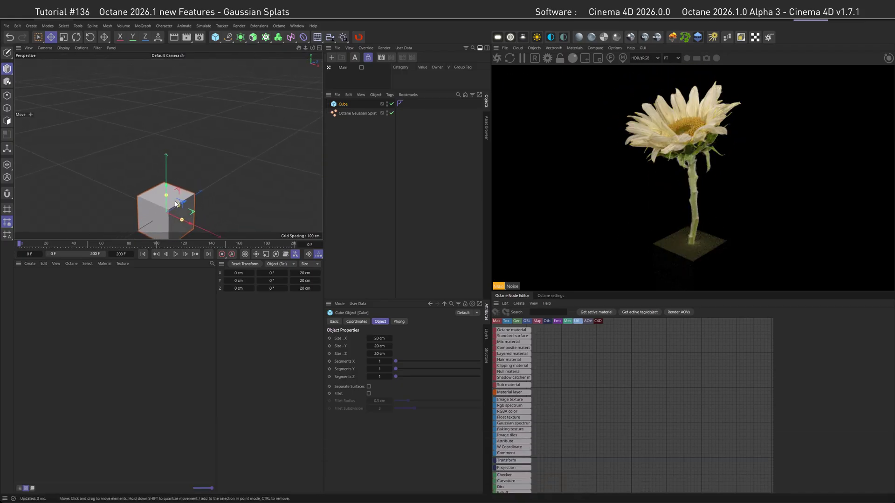
{"action": "left_click", "coordinate": [340, 116]}
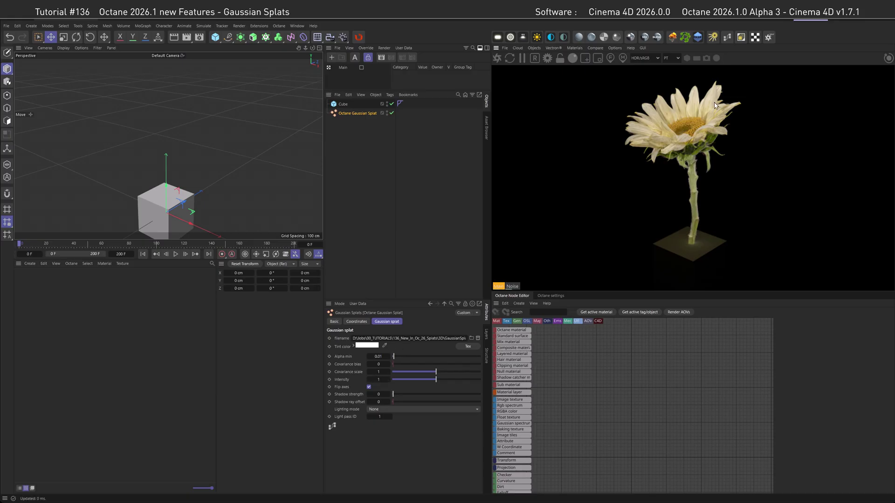
{"action": "scroll", "coordinate": [692, 137], "scroll_direction": "up", "scroll_amount": 10}
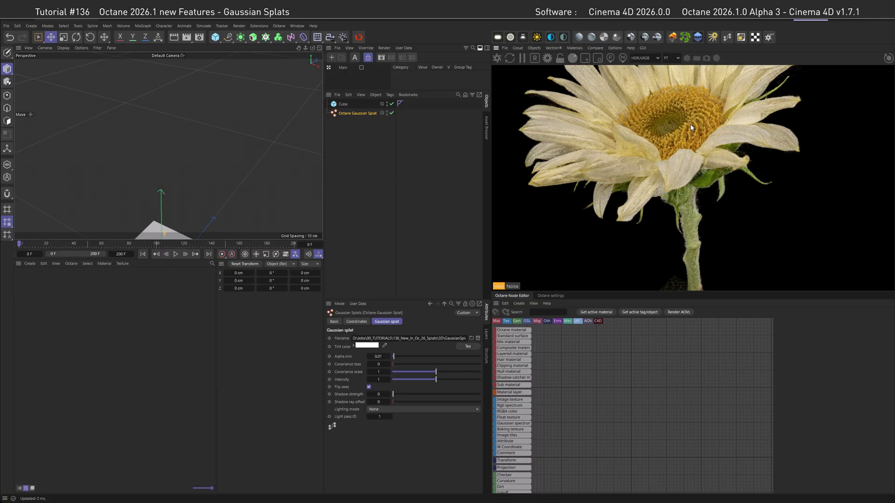
{"action": "scroll", "coordinate": [683, 150], "scroll_direction": "up", "scroll_amount": 8}
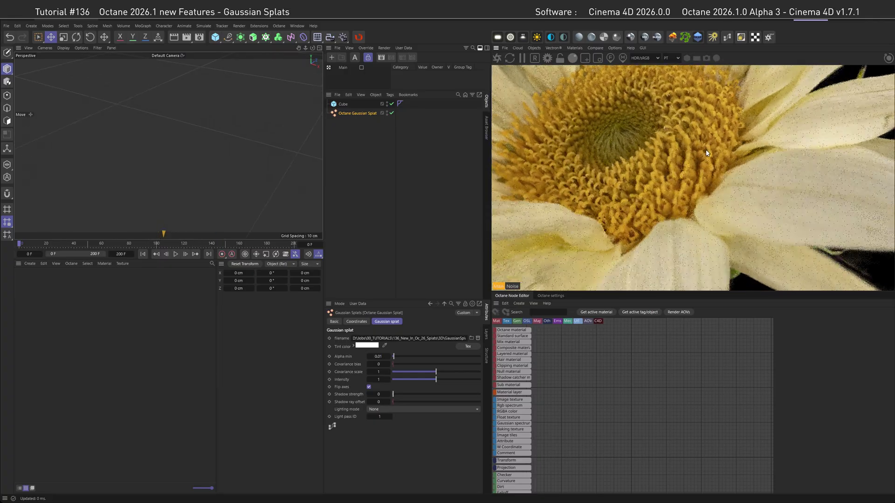
{"action": "scroll", "coordinate": [700, 158], "scroll_direction": "up", "scroll_amount": 8}
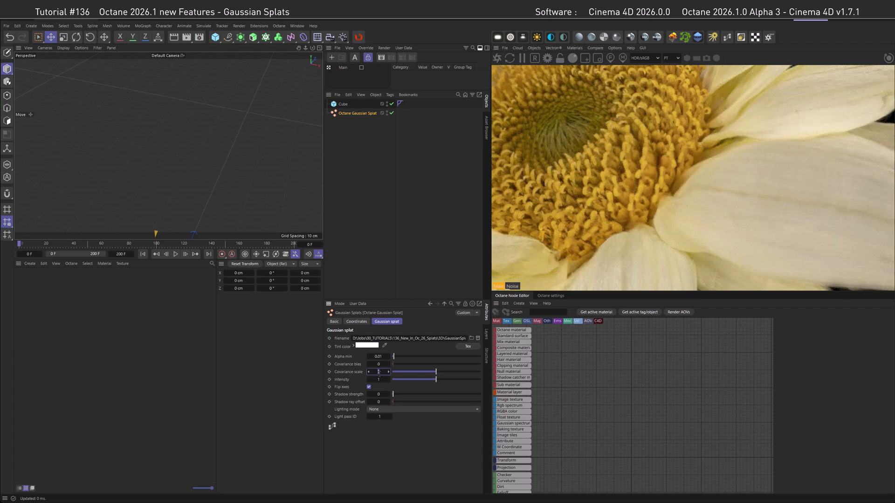
- Set Covariance scale to 0.1 and zoom around the thinned-out sunflower render
{"action": "type", "text": "0.1"}
{"action": "key", "text": "Return"}
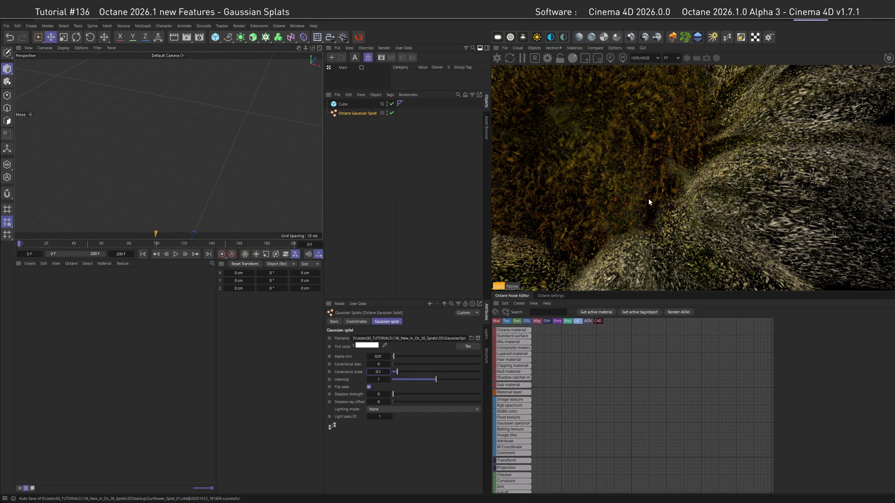
{"action": "scroll", "coordinate": [643, 188], "scroll_direction": "up", "scroll_amount": 5}
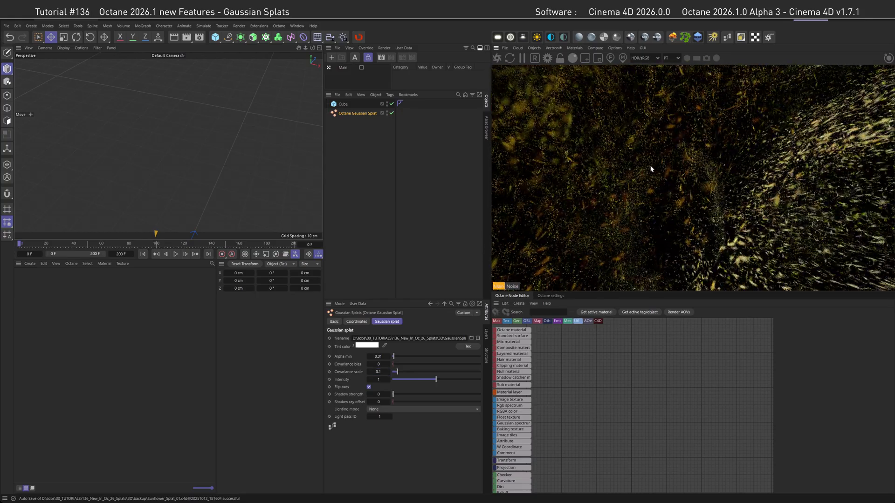
{"action": "scroll", "coordinate": [641, 173], "scroll_direction": "up", "scroll_amount": 2}
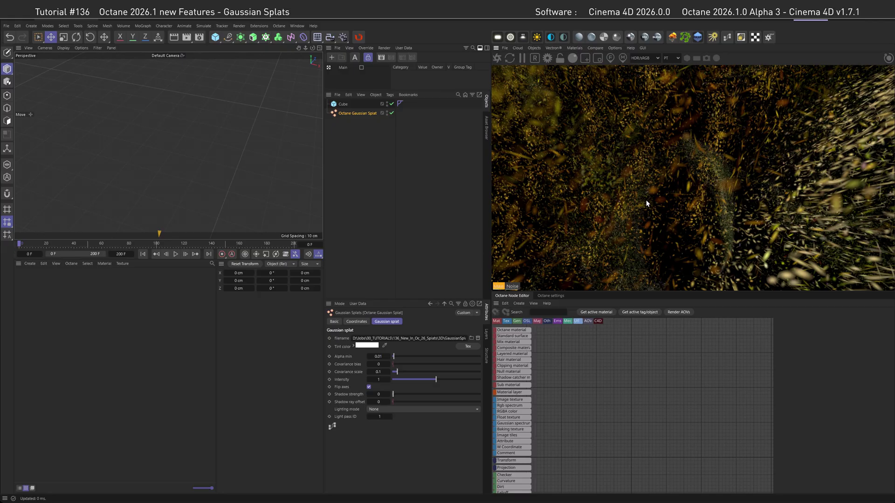
{"action": "scroll", "coordinate": [686, 200], "scroll_direction": "up", "scroll_amount": 3}
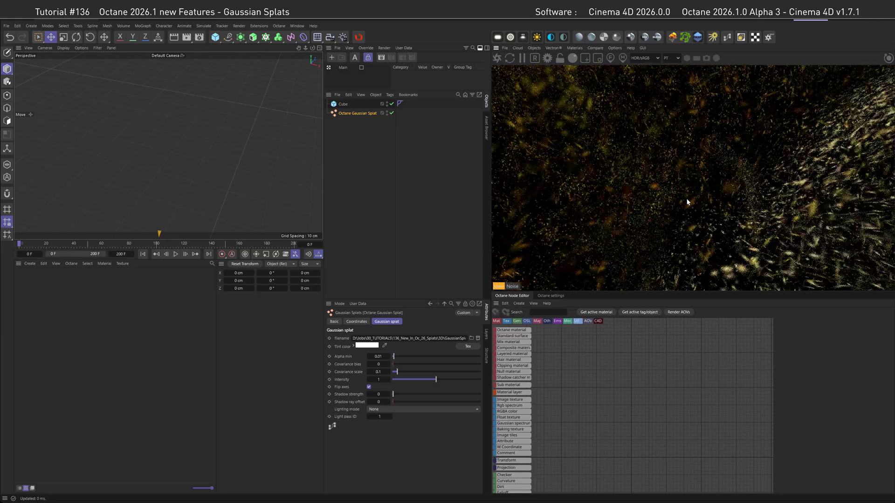
{"action": "scroll", "coordinate": [692, 205], "scroll_direction": "up", "scroll_amount": 2}
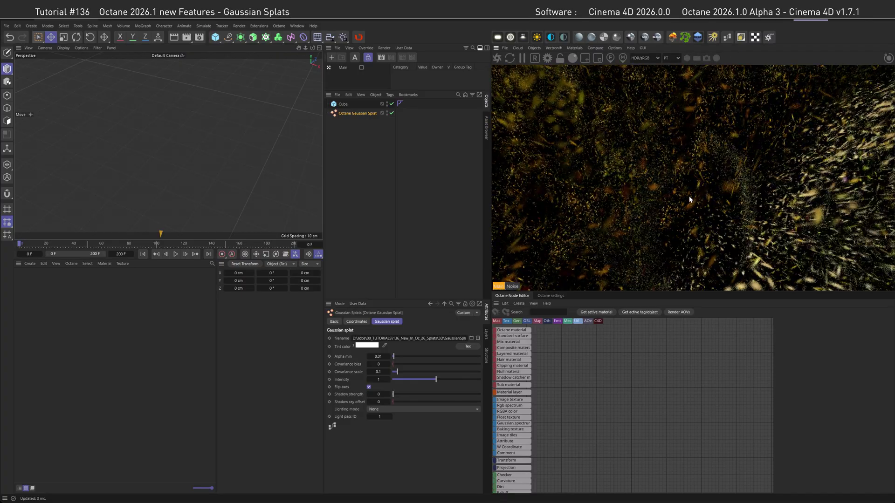
{"action": "left_click_drag", "start_coordinate": [689, 196], "coordinate": [664, 196]}
- Restore Covariance scale to 1 for solid, smooth petals
{"action": "left_click", "coordinate": [381, 372]}
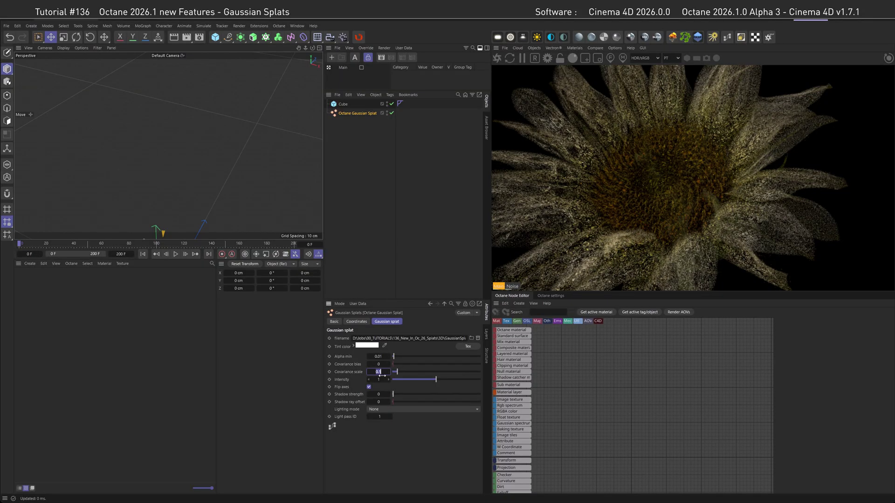
{"action": "type", "text": "1"}
{"action": "key", "text": "Return"}
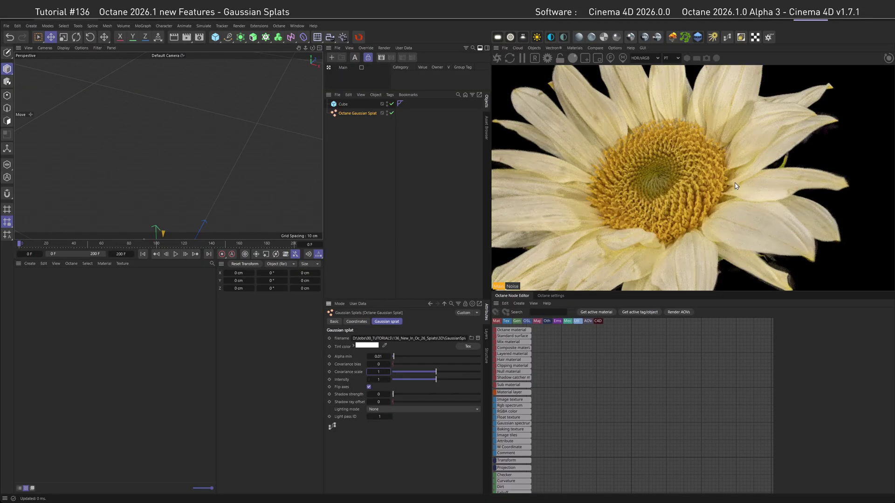
- Orbit the live render through top-down and tilted side views of the sunflower splat
{"action": "left_click_drag", "start_coordinate": [688, 197], "coordinate": [709, 191]}
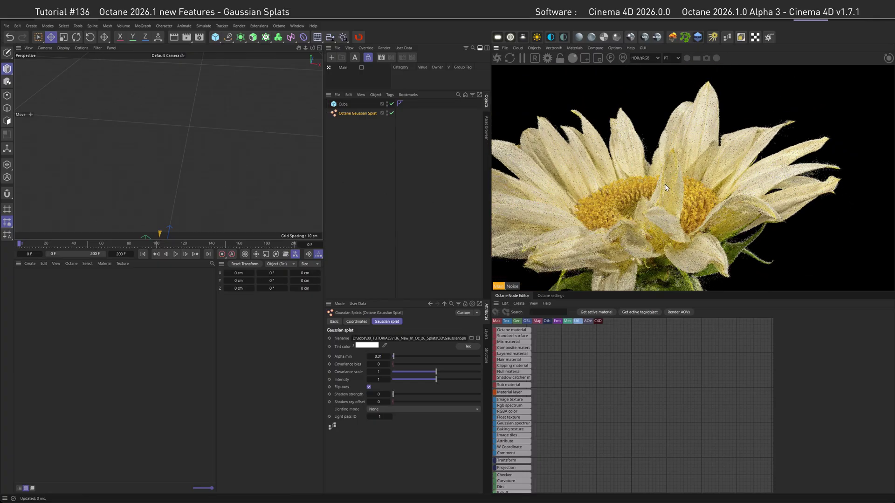
{"action": "left_click_drag", "start_coordinate": [665, 187], "coordinate": [633, 202]}
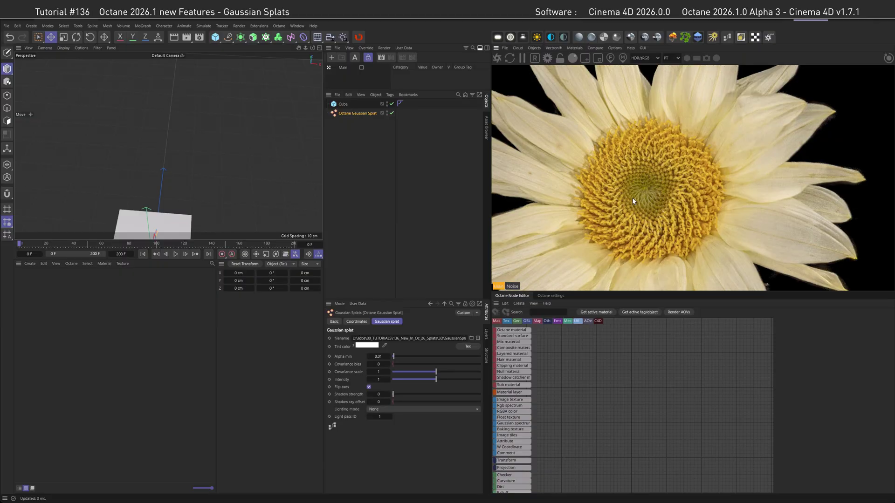
{"action": "left_click_drag", "start_coordinate": [701, 173], "coordinate": [681, 126]}
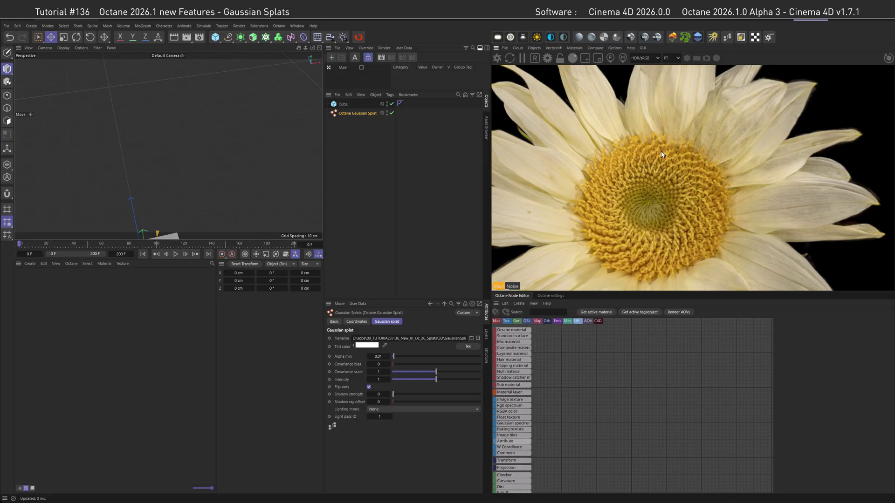
{"action": "mouse_move", "coordinate": [667, 141]}
{"action": "left_mouse_down"}
{"action": "mouse_move", "coordinate": [756, 113]}
{"action": "mouse_move", "coordinate": [677, 153]}
{"action": "left_mouse_up"}
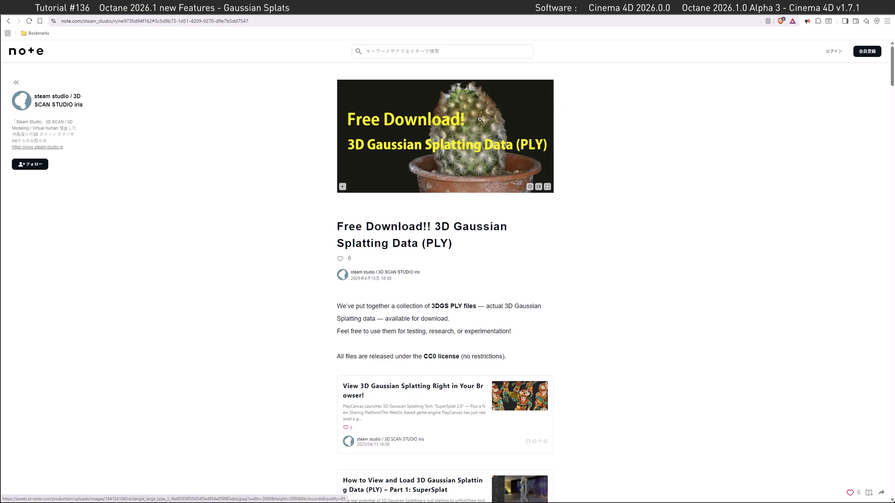
- Scroll the note article to the free CC0 3DGS PLY downloads, then switch to danybittel.ch
{"action": "scroll", "coordinate": [449, 183], "scroll_direction": "down", "scroll_amount": 18}
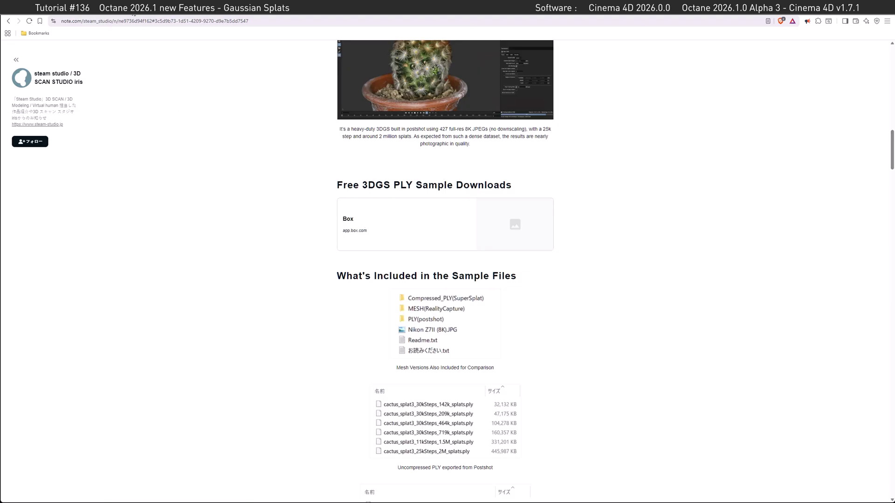
{"action": "left_click", "coordinate": [134, 12]}
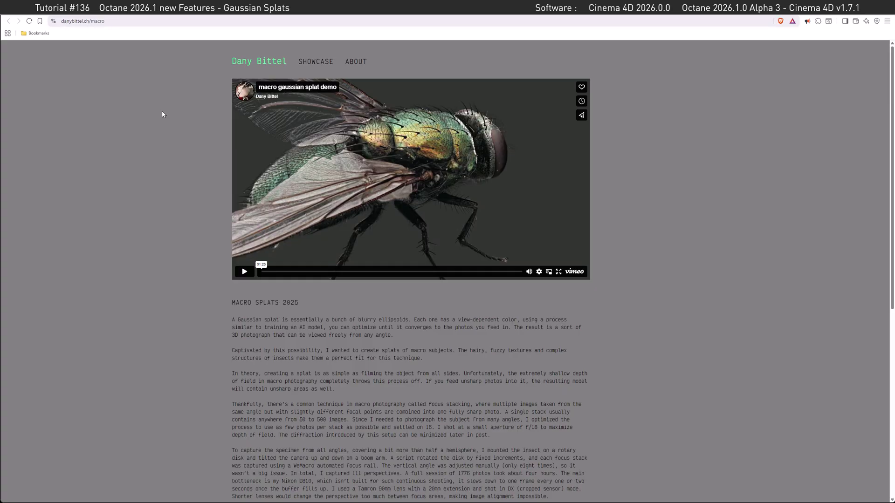
- Scroll the macro page down to the SEE IT IN 3D section and image grid
{"action": "scroll", "coordinate": [195, 251], "scroll_direction": "down", "scroll_amount": 7}
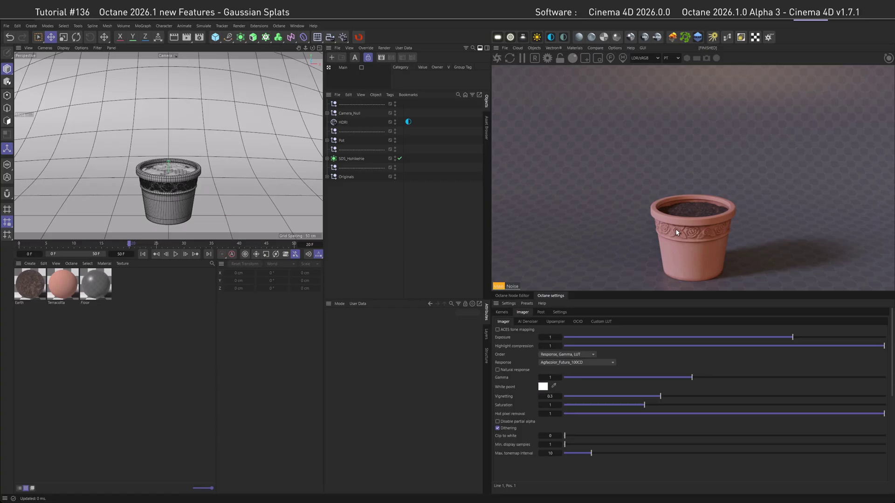
- Add an Octane Gaussian Splat above the terracotta pot and load Sunflower_2_Splat.ply into it
{"action": "left_click", "coordinate": [538, 50]}
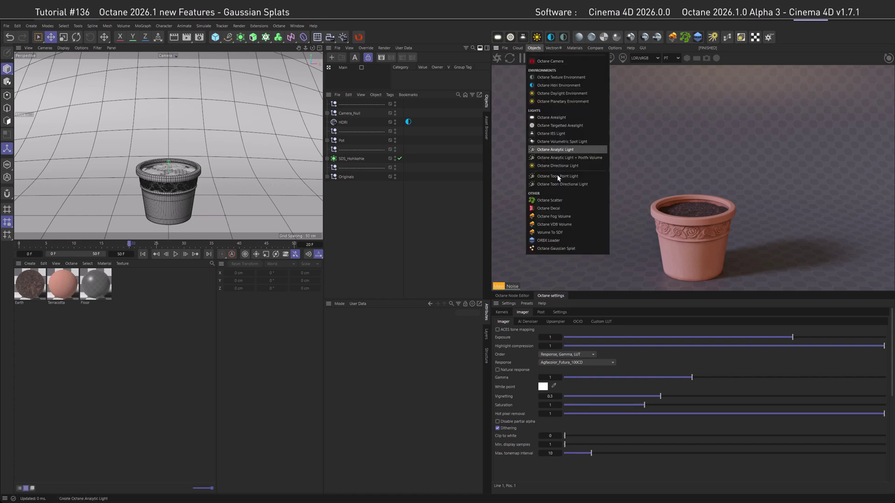
{"action": "left_click", "coordinate": [564, 249]}
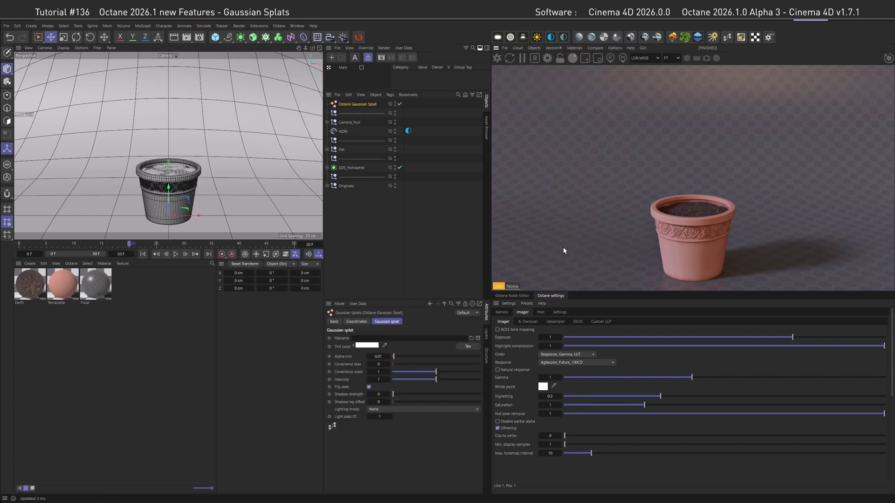
{"action": "left_click", "coordinate": [472, 337]}
{"action": "double_click", "coordinate": [111, 110]}
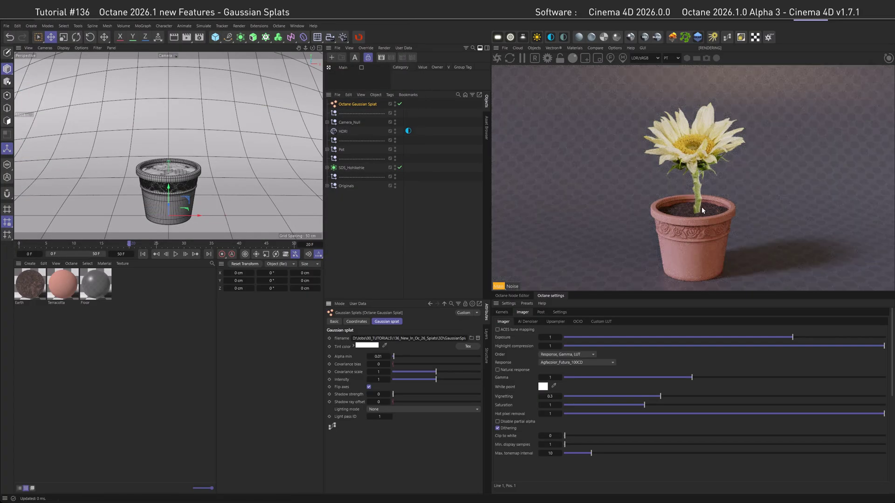
- Enable ACES tone mapping and set the sunflower splat's Y position to 8 cm
{"action": "key", "text": "ctrl+z"}
{"action": "left_click_drag", "start_coordinate": [169, 188], "coordinate": [175, 239]}
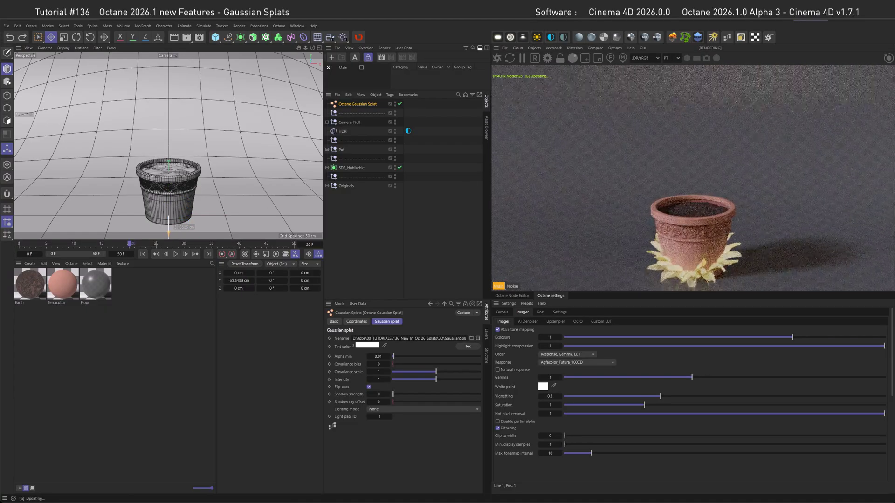
{"action": "key", "text": "ctrl+z"}
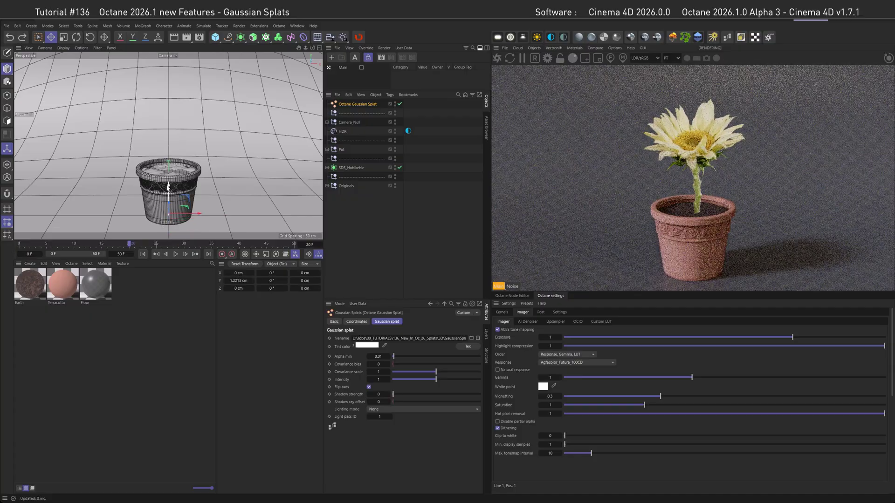
{"action": "double_click", "coordinate": [239, 281]}
{"action": "type", "text": "8"}
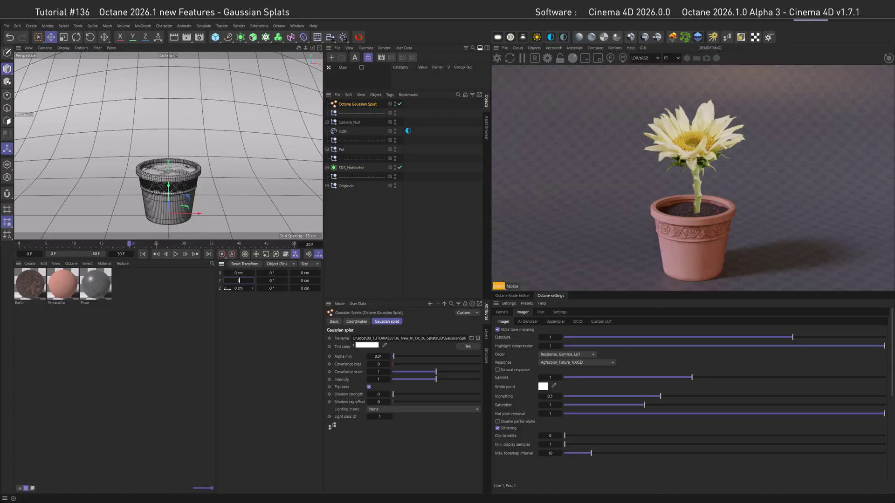
{"action": "key", "text": "Return"}
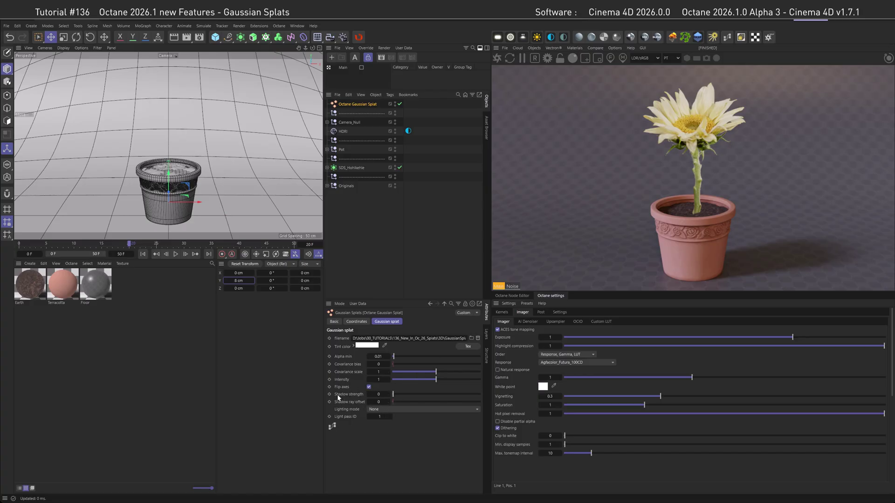
- Test the splat's shadow strength at 1, reset it to 0, and add an Octane Object tag
{"action": "left_click_drag", "start_coordinate": [393, 395], "coordinate": [479, 395]}
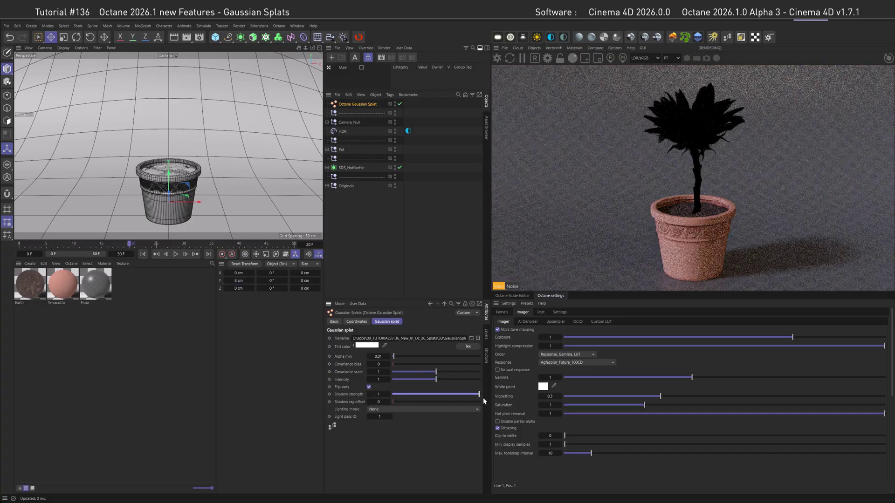
{"action": "left_click_drag", "start_coordinate": [397, 394], "coordinate": [380, 395]}
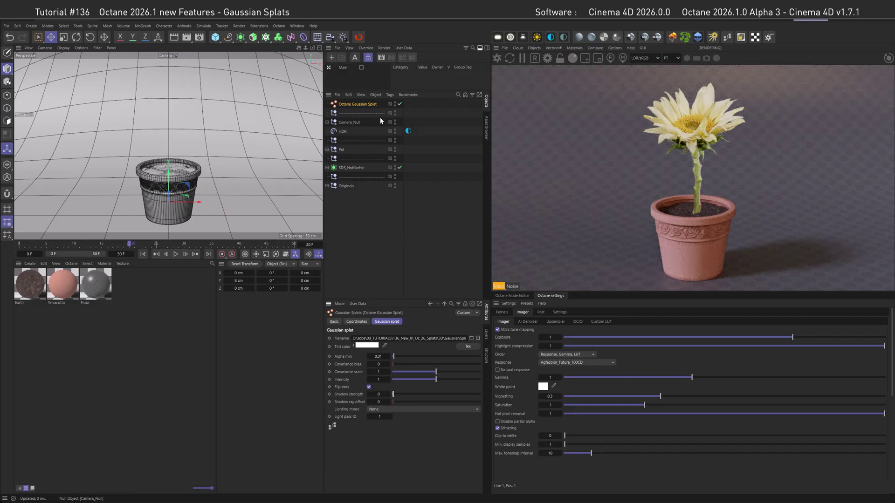
{"action": "right_click", "coordinate": [370, 105]}
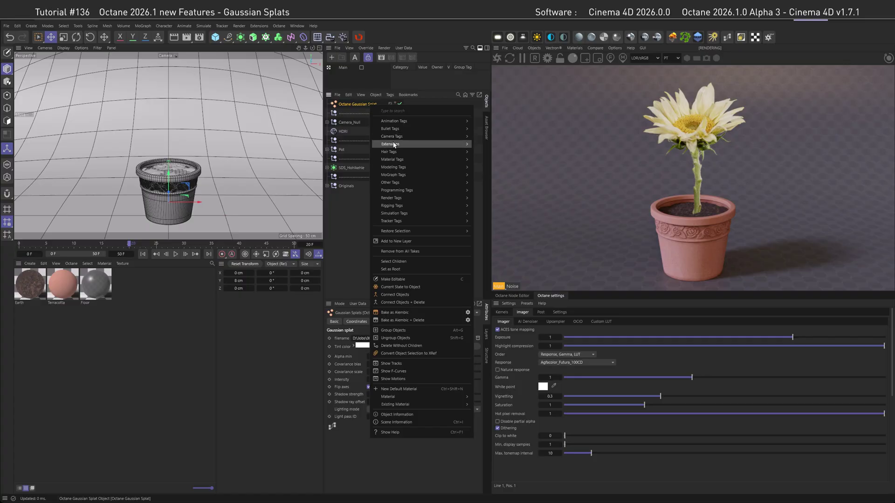
{"action": "mouse_move", "coordinate": [394, 144]}
{"action": "mouse_move", "coordinate": [487, 146]}
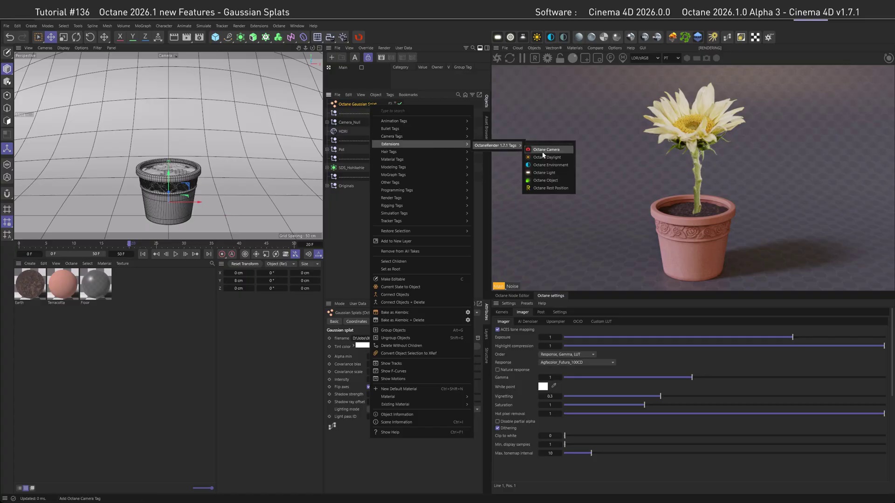
{"action": "left_click", "coordinate": [545, 180]}
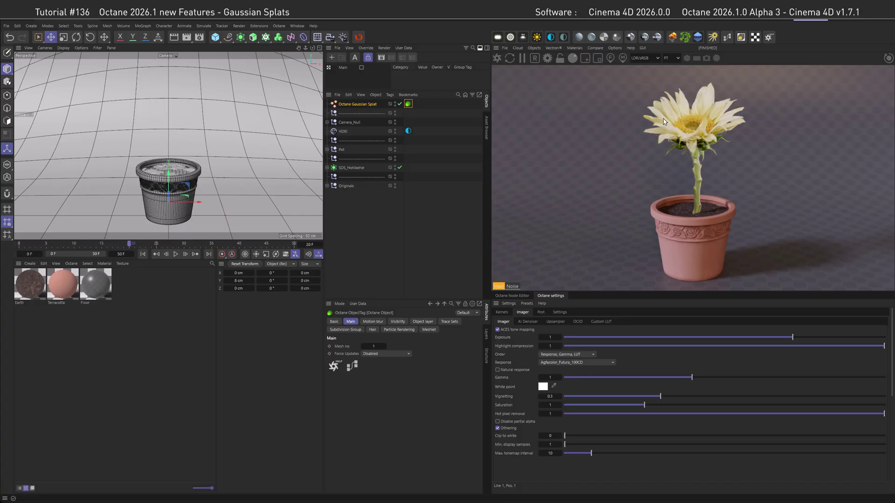
- Set the Gaussian splat's Lighting mode to Power and color with intensity 0.25
{"action": "left_click", "coordinate": [368, 105]}
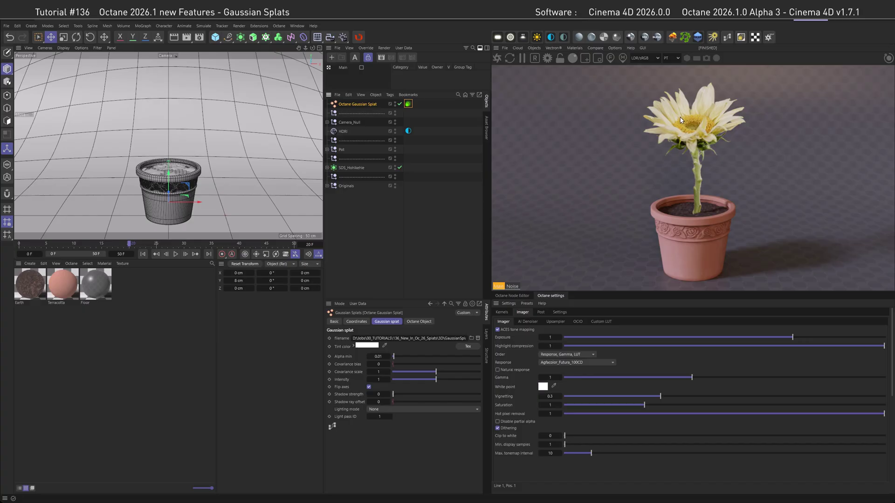
{"action": "left_click", "coordinate": [435, 409]}
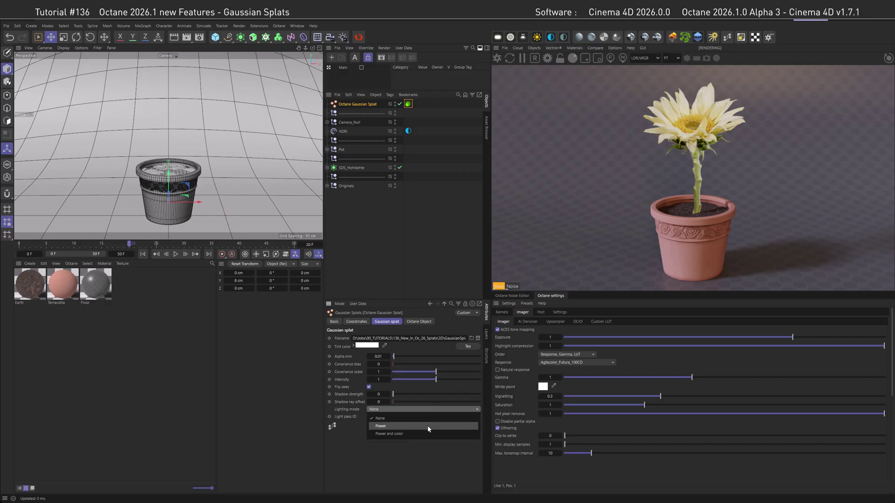
{"action": "left_click", "coordinate": [427, 426]}
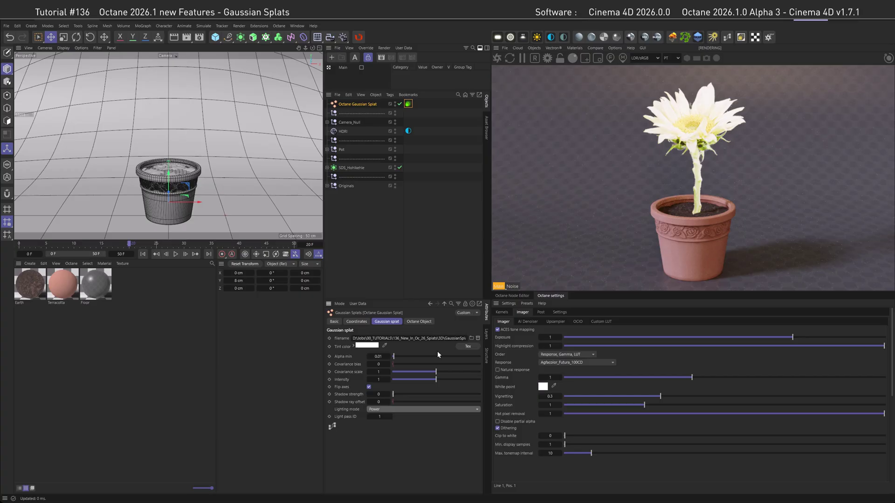
{"action": "left_click", "coordinate": [413, 409]}
{"action": "left_click", "coordinate": [412, 434]}
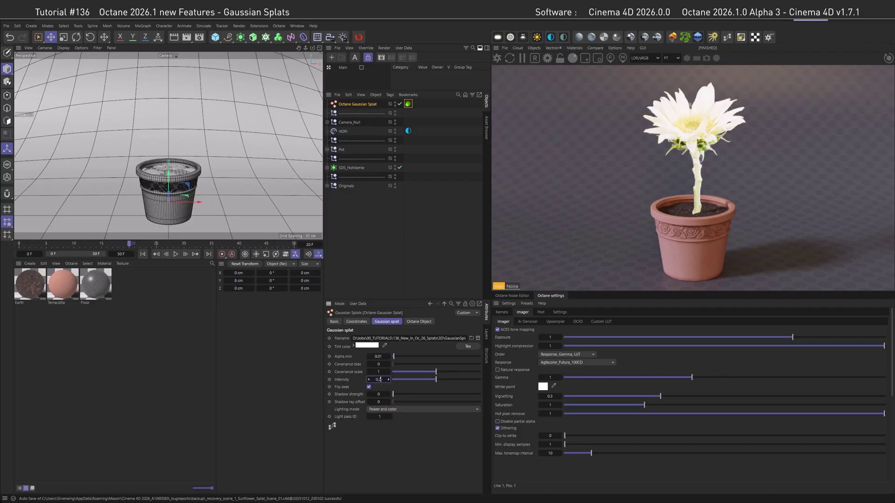
{"action": "type", "text": "5"}
{"action": "key", "text": "Return"}
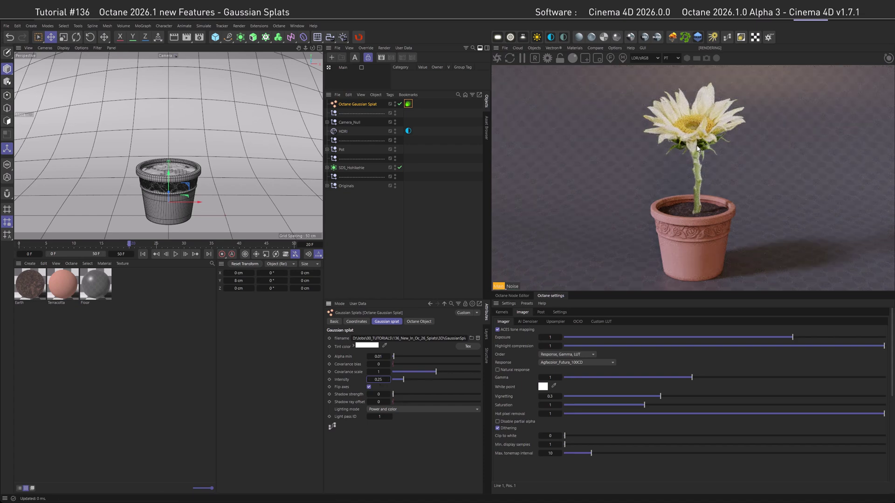
- Disable the HDRI and rotate the area light to shine on the pot from the left
{"action": "left_click", "coordinate": [394, 132]}
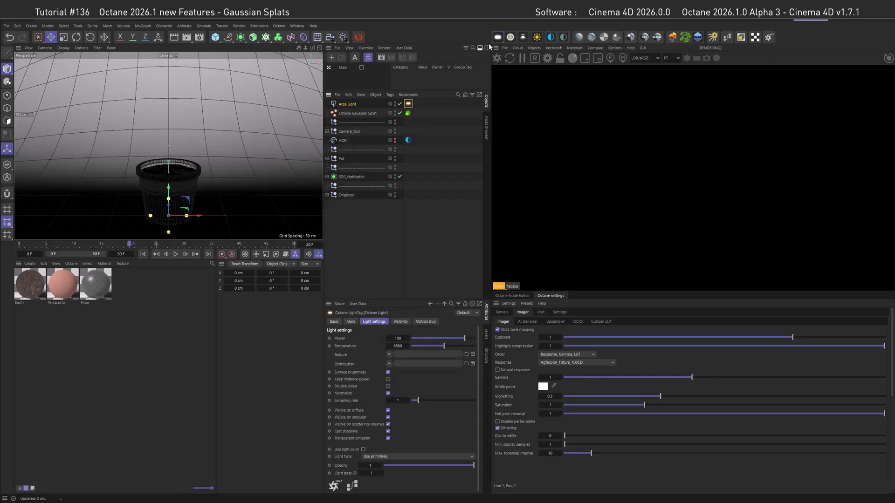
{"action": "key", "text": "r"}
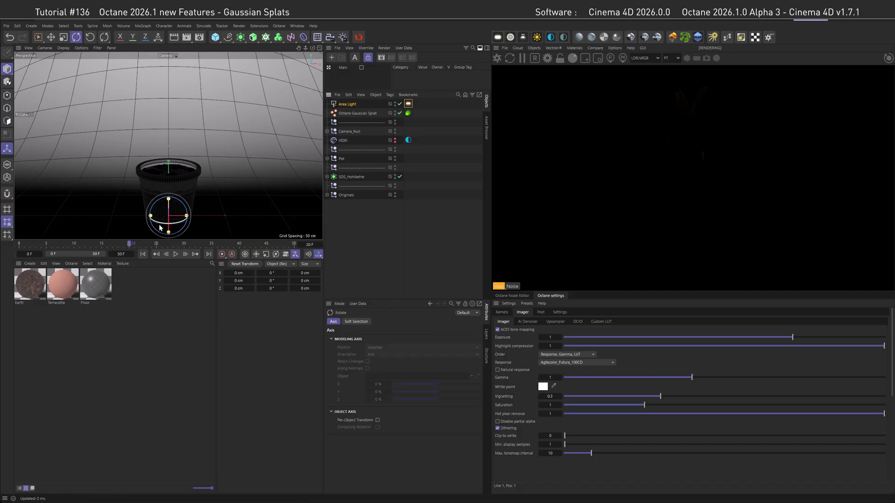
{"action": "left_click_drag", "start_coordinate": [159, 227], "coordinate": [77, 119]}
{"action": "left_click", "coordinate": [51, 39]}
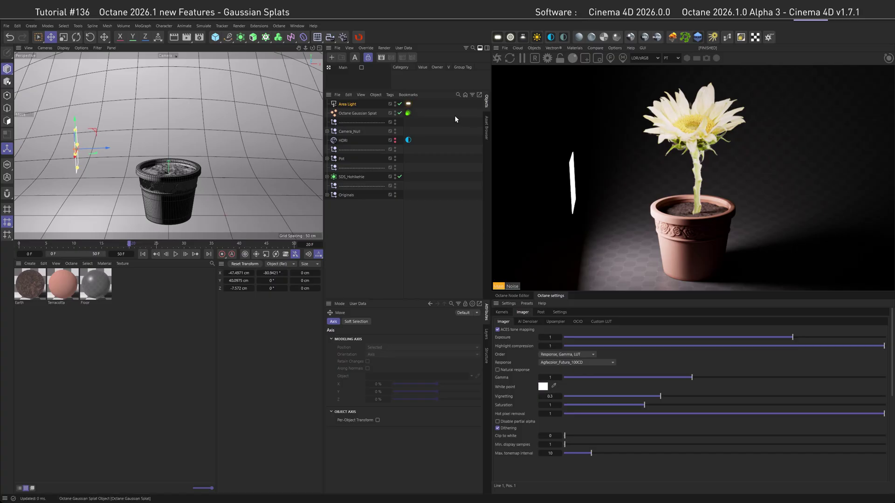
{"action": "left_click", "coordinate": [368, 114]}
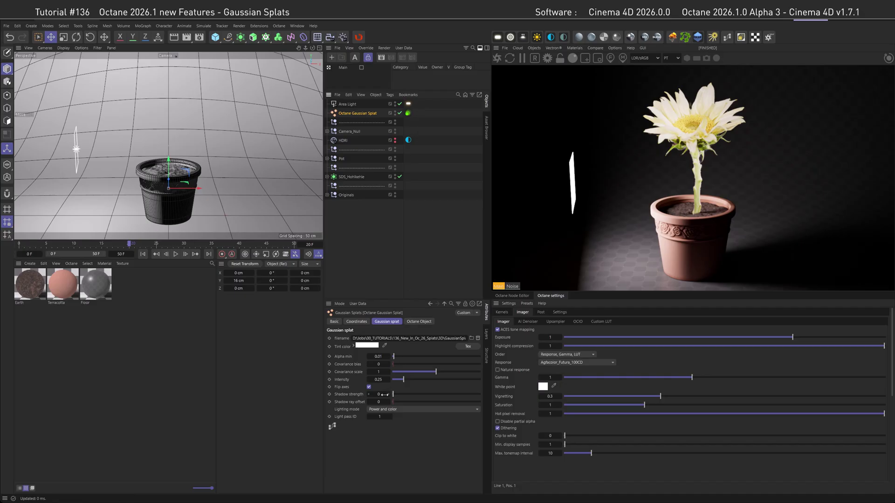
- Set the splat's shadow strength to 0.95122 and shadow ray offset to 0.004614
{"action": "left_click_drag", "start_coordinate": [393, 396], "coordinate": [483, 396]}
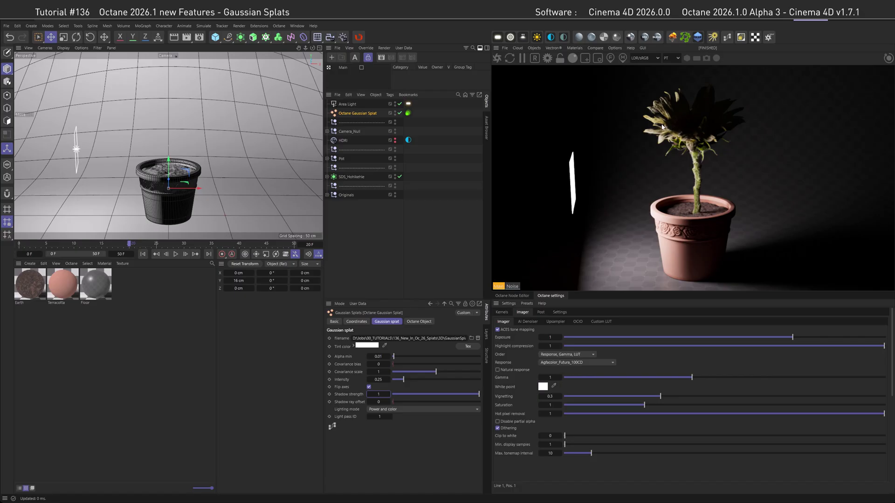
{"action": "left_click_drag", "start_coordinate": [132, 244], "coordinate": [209, 254]}
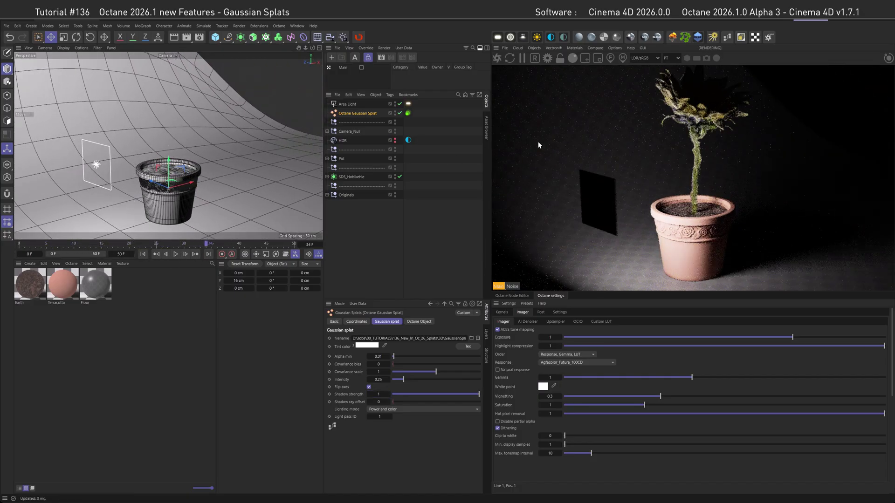
{"action": "left_click", "coordinate": [129, 243]}
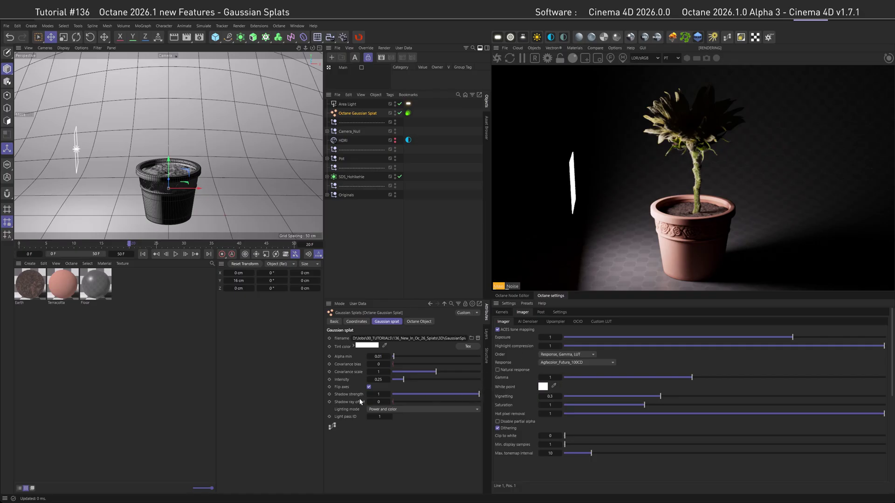
{"action": "left_click_drag", "start_coordinate": [479, 394], "coordinate": [474, 394]}
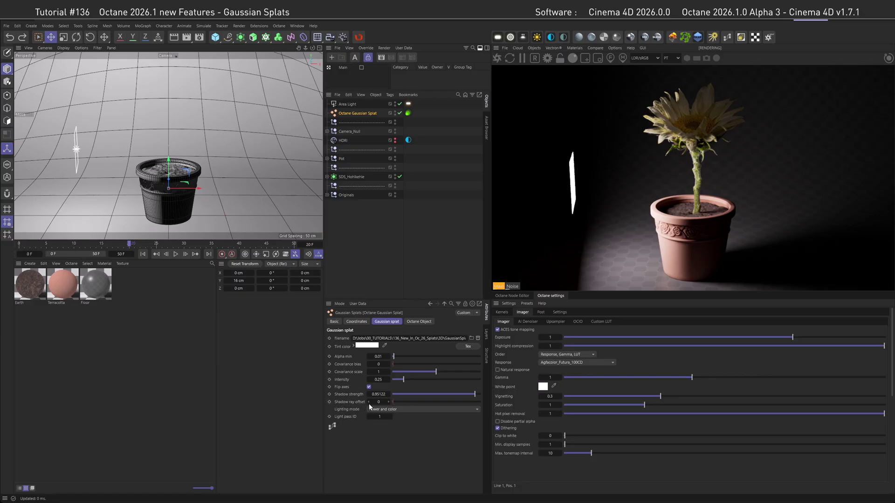
{"action": "left_click_drag", "start_coordinate": [394, 402], "coordinate": [407, 404]}
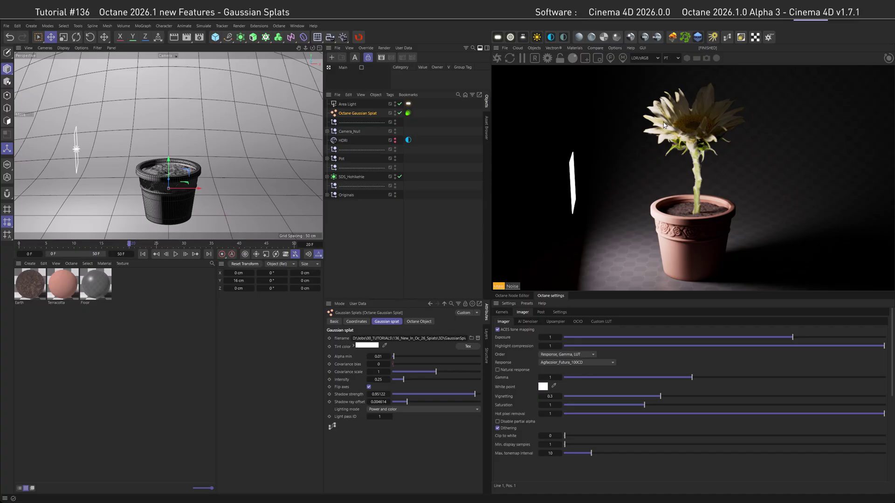
- Disable the area light and set splat shadow strength 0.9 and shadow ray offset 0.005
{"action": "left_click", "coordinate": [399, 104]}
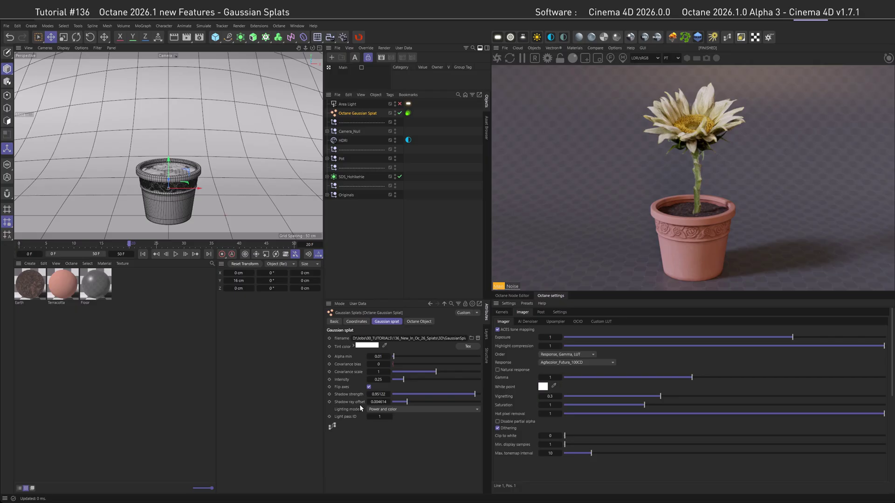
{"action": "left_click", "coordinate": [377, 395]}
{"action": "type", "text": "0.9"}
{"action": "key", "text": "Tab"}
{"action": "type", "text": "0.005"}
{"action": "key", "text": "Return"}
- Tint the splat warm orange with hue 40 and 50% saturation (RGB 255, 212, 128)
{"action": "left_click", "coordinate": [372, 345]}
{"action": "left_click", "coordinate": [369, 410]}
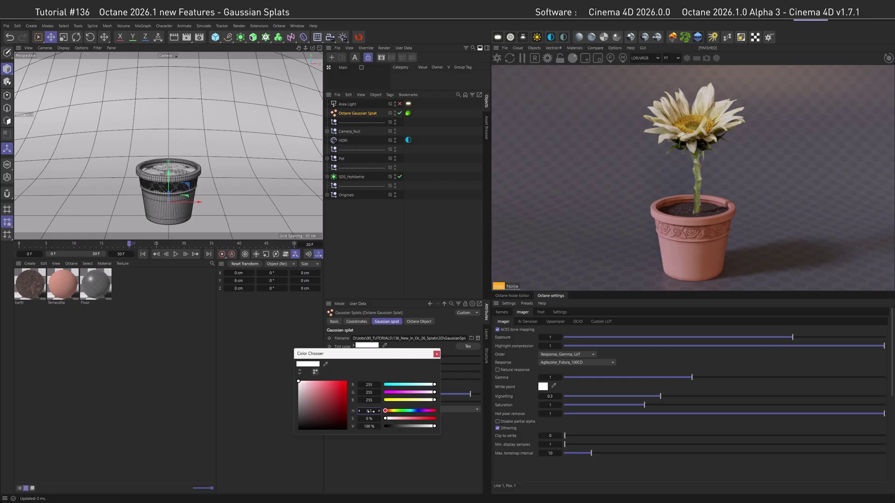
{"action": "type", "text": "40"}
{"action": "key", "text": "Tab"}
{"action": "type", "text": "50"}
{"action": "key", "text": "Return"}
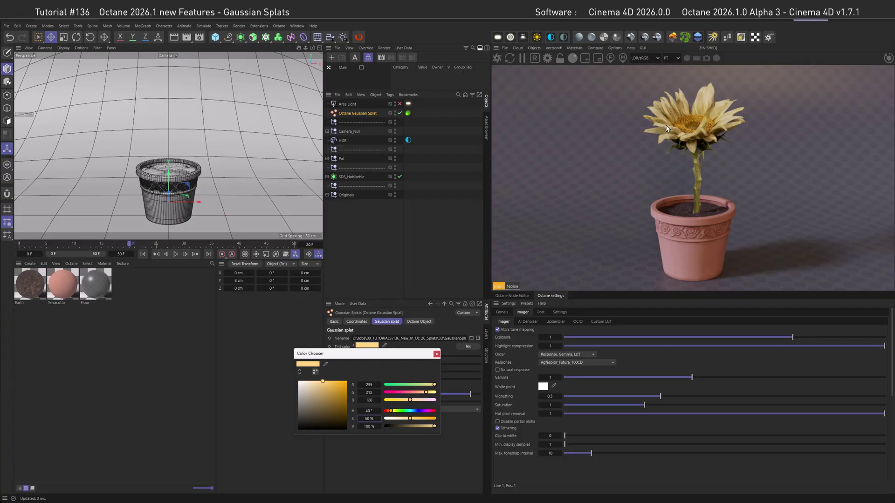
{"action": "left_click", "coordinate": [436, 354]}
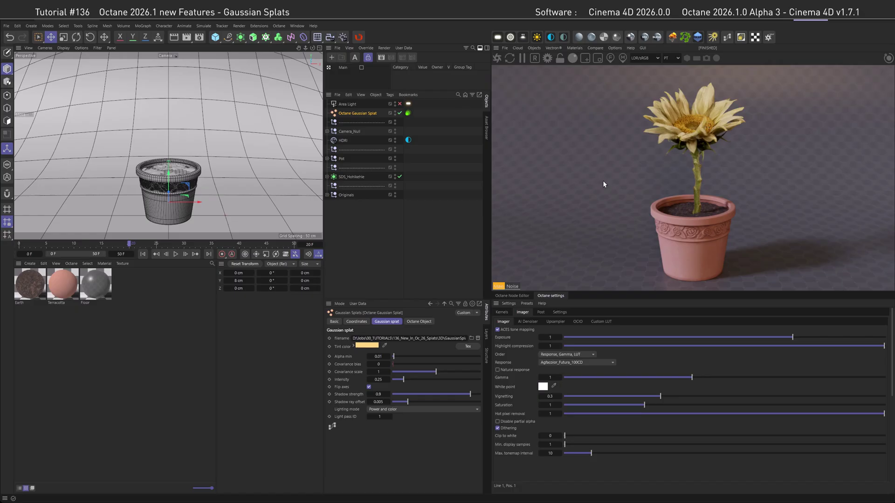
{"action": "left_click", "coordinate": [343, 346]}
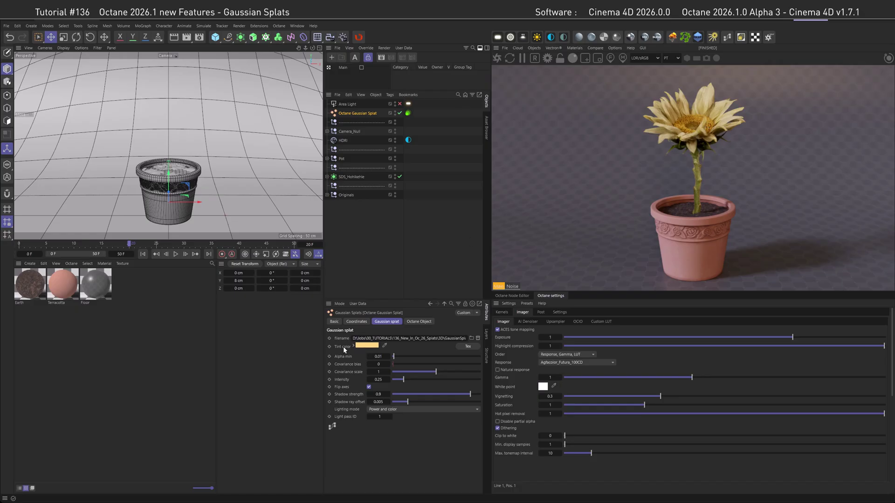
- Reset the splat's parameters to default and delete its Octane tag
{"action": "right_click", "coordinate": [340, 420]}
{"action": "left_click", "coordinate": [366, 492]}
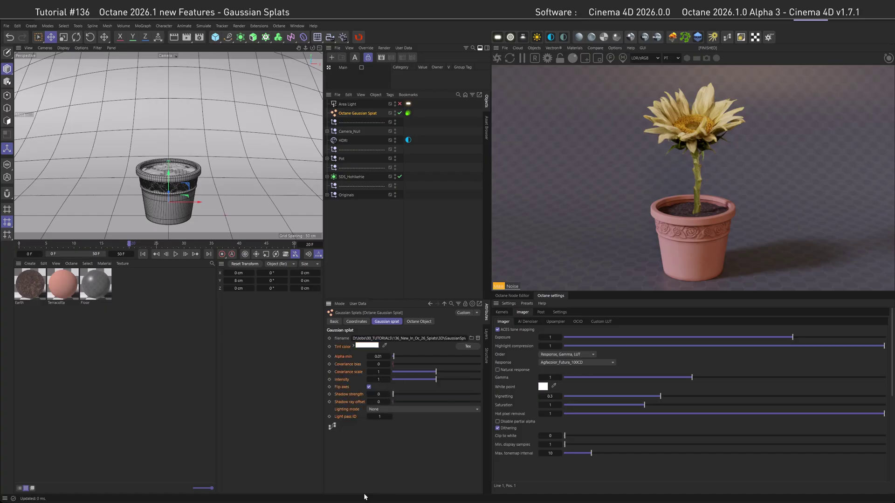
{"action": "left_click", "coordinate": [408, 114]}
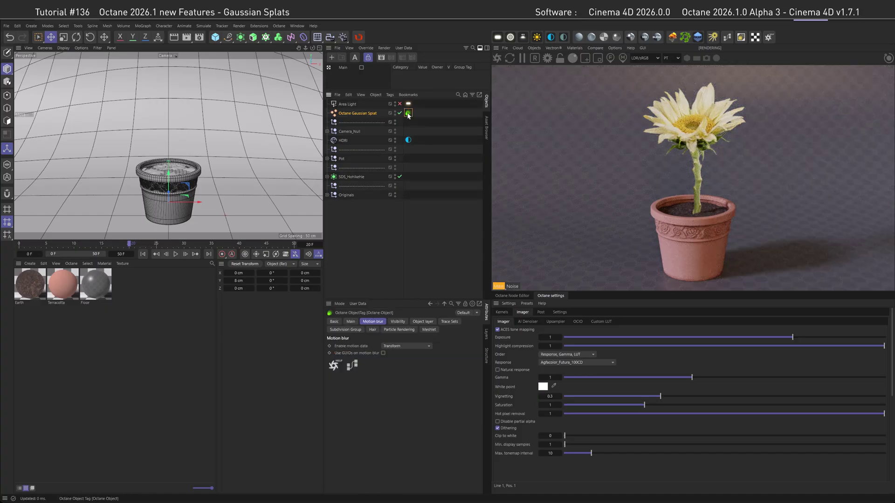
{"action": "key", "text": "Delete"}
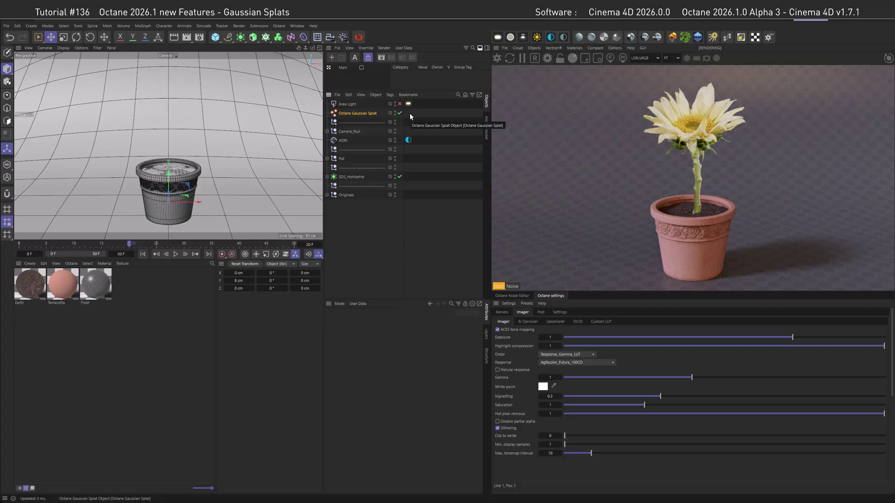
- Switch off the HDRI and set the Gaussian splat's intensity to 5
{"action": "left_click", "coordinate": [395, 141]}
{"action": "left_click", "coordinate": [395, 140]}
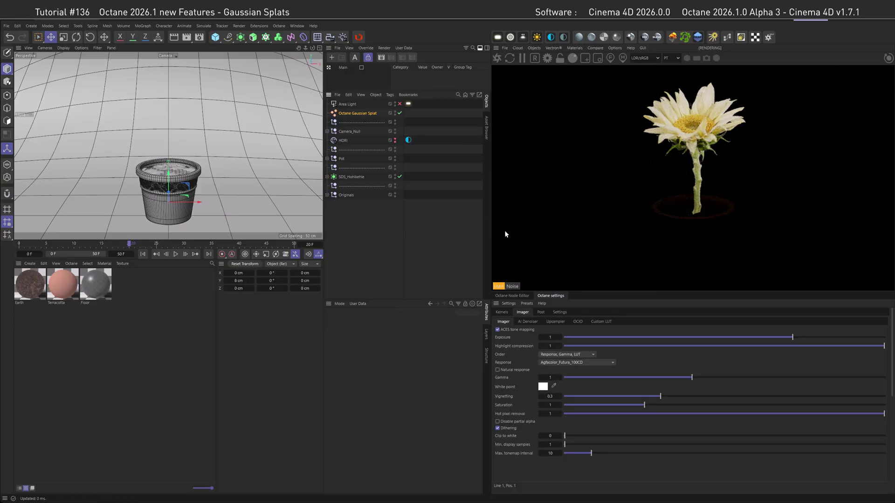
{"action": "left_click", "coordinate": [358, 113]}
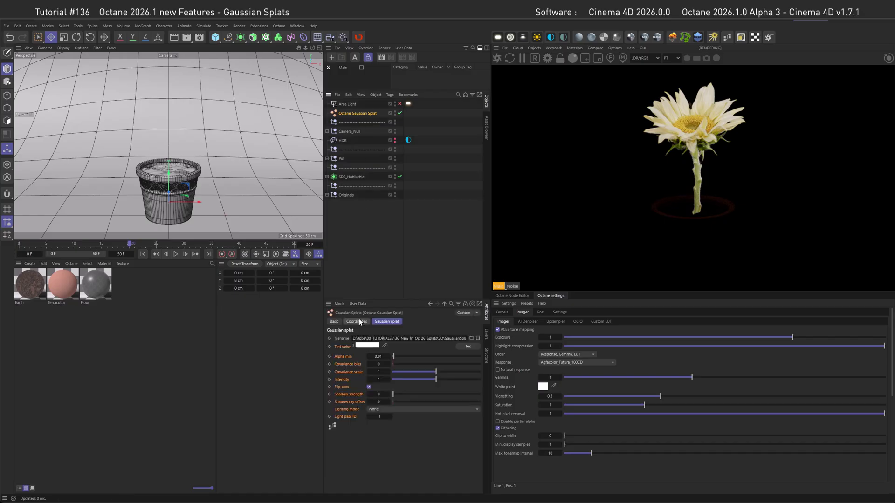
{"action": "left_click", "coordinate": [378, 379]}
{"action": "type", "text": "5"}
{"action": "key", "text": "Return"}
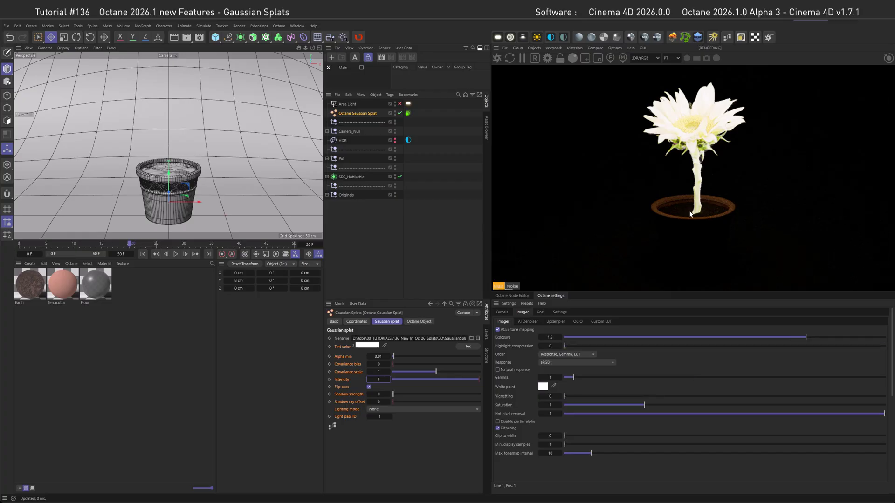
- Restore the tinted, shadowed setup and add a Light AOV pass in the AOV manager
{"action": "left_click", "coordinate": [10, 37]}
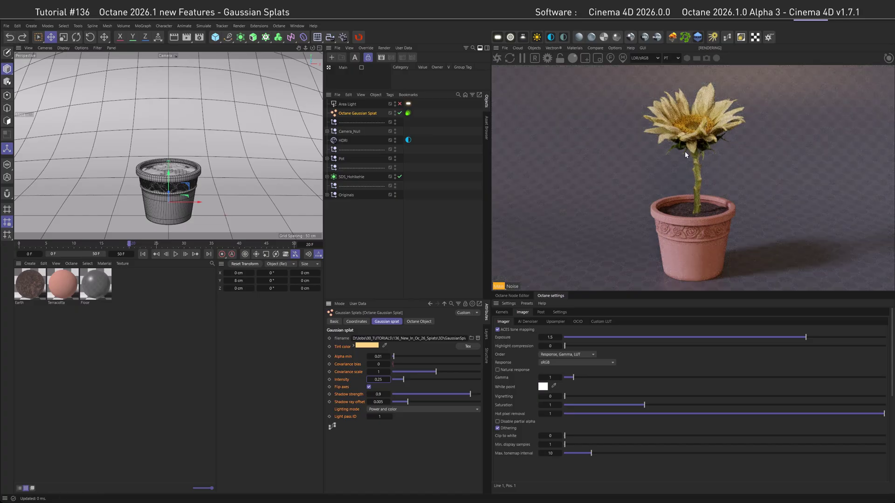
{"action": "left_click", "coordinate": [199, 40]}
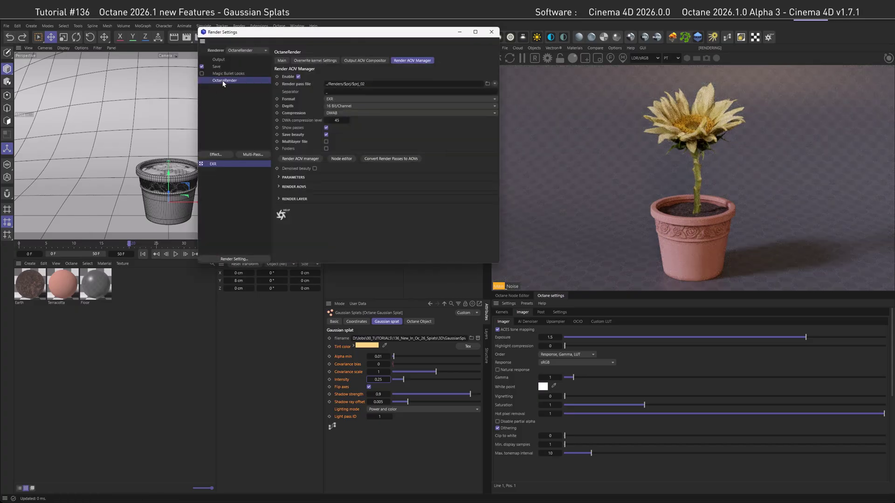
{"action": "left_click", "coordinate": [307, 158]}
{"action": "left_click", "coordinate": [338, 182]}
{"action": "type", "text": "light"}
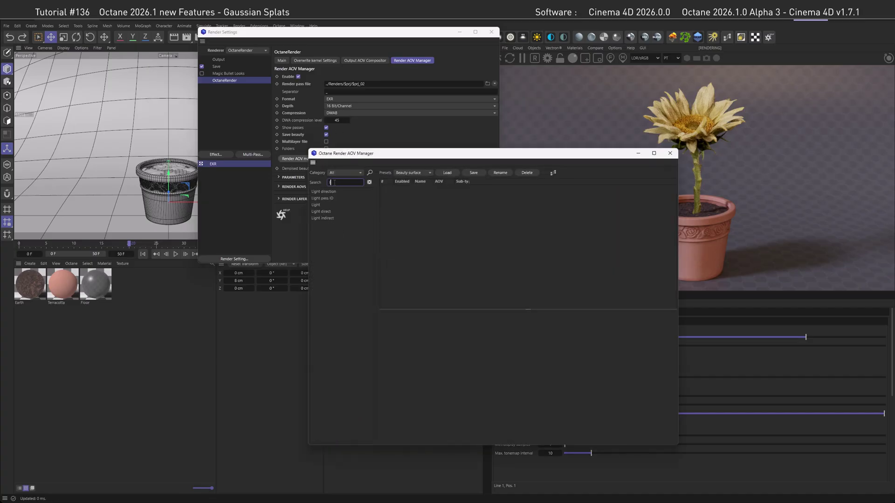
{"action": "double_click", "coordinate": [315, 204]}
- Assign Light ID 1 to the Light pass and close the AOV manager and render settings
{"action": "left_click", "coordinate": [421, 190]}
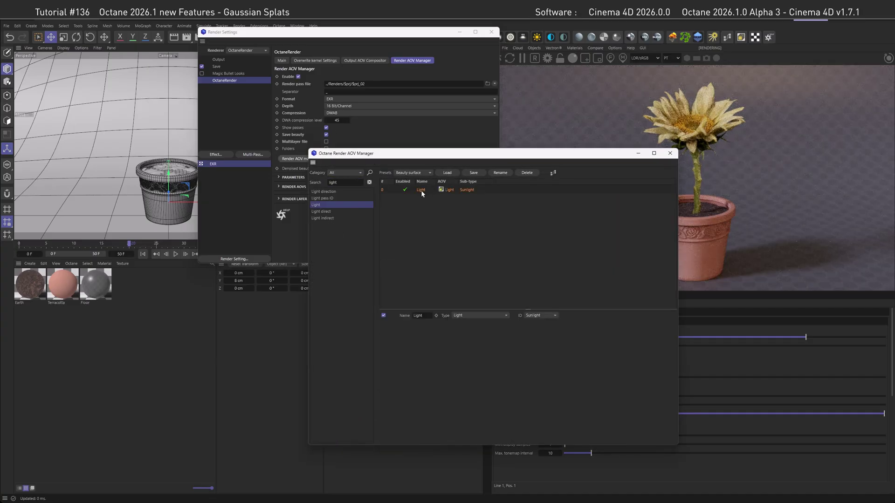
{"action": "left_click", "coordinate": [533, 316]}
{"action": "left_click", "coordinate": [541, 340]}
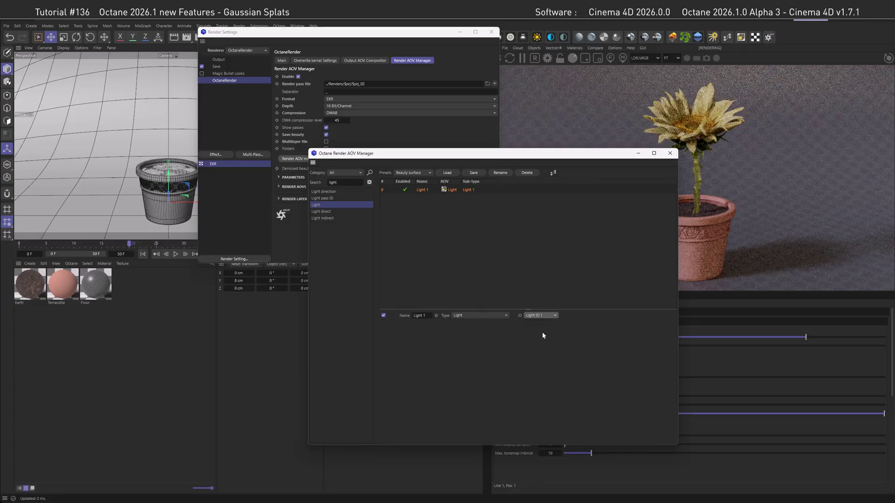
{"action": "left_click_drag", "start_coordinate": [466, 153], "coordinate": [296, 142]}
{"action": "left_click", "coordinate": [503, 145]}
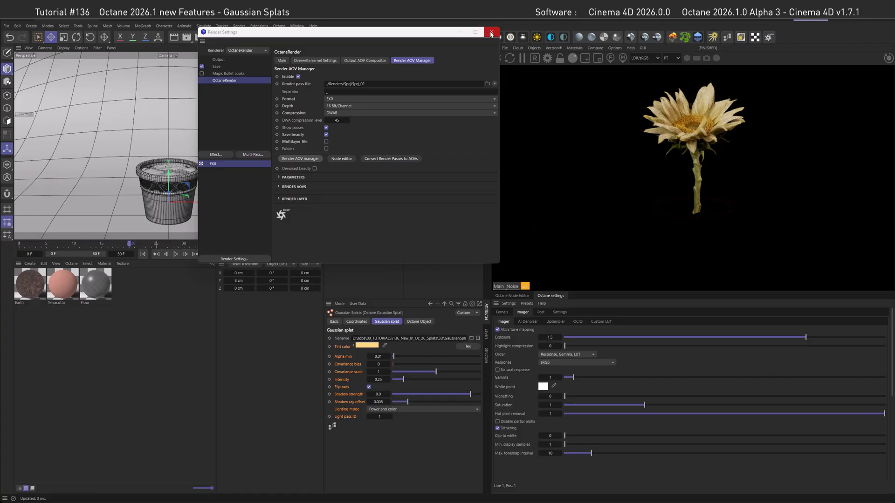
{"action": "left_click", "coordinate": [491, 31]}
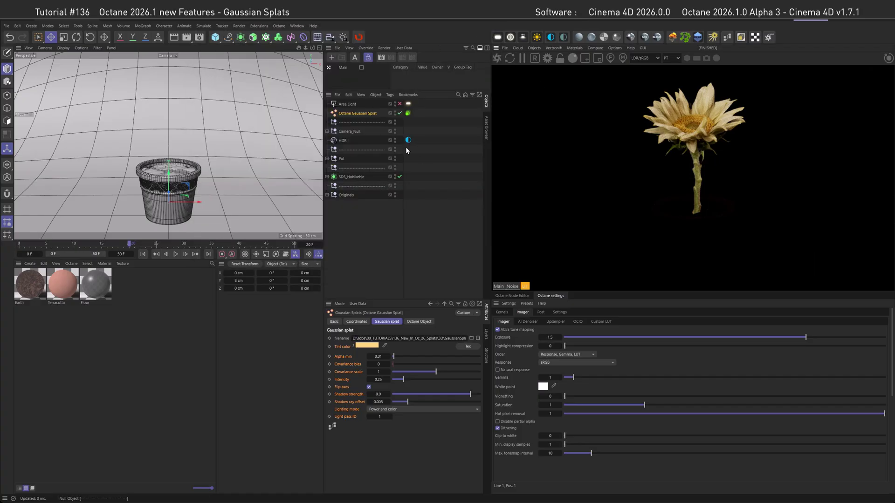
- Switch the Octane viewer back to the Main beauty pass
{"action": "left_click", "coordinate": [498, 286]}
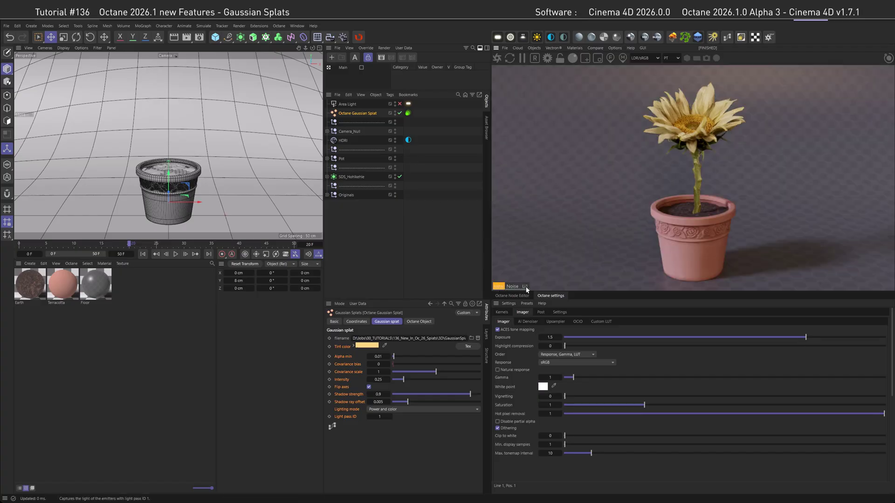